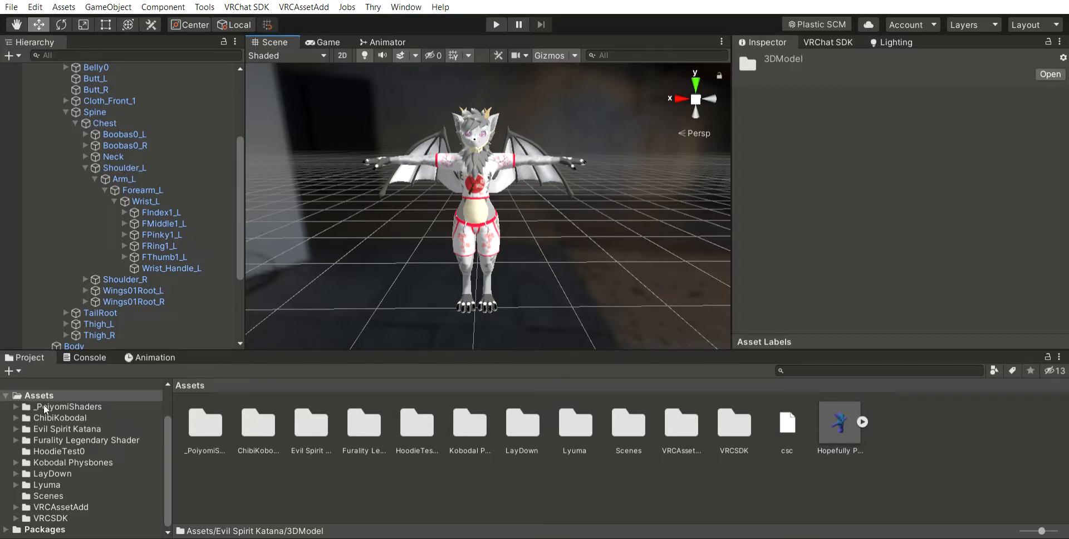
Add the katana model from the Evil Spirit Katana 3DModel folder to the avatar's armature as a child of Wrist_L
{"action": "left_click", "coordinate": [69, 428]}
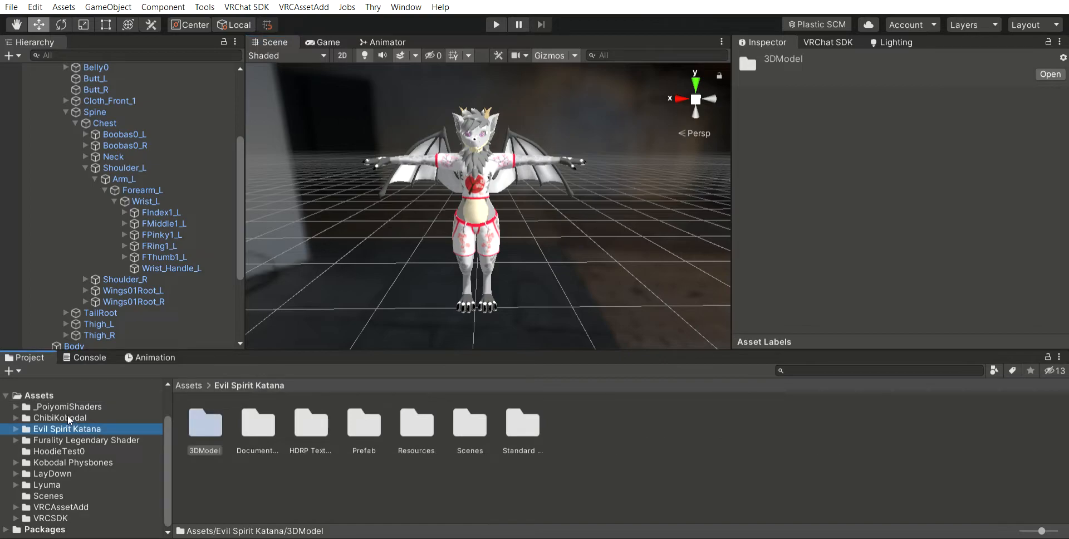
{"action": "double_click", "coordinate": [202, 422]}
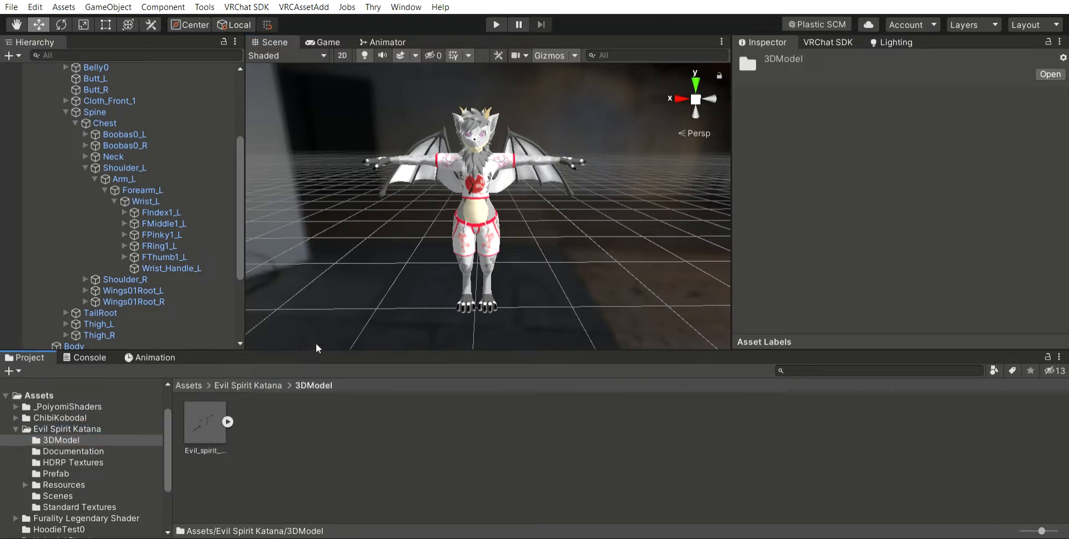
{"action": "right_click_drag", "start_coordinate": [356, 313], "coordinate": [353, 289]}
{"action": "scroll", "coordinate": [351, 284], "scroll_direction": "down", "scroll_amount": 4}
{"action": "left_click_drag", "start_coordinate": [190, 405], "coordinate": [231, 424]}
{"action": "right_click_drag", "start_coordinate": [393, 301], "coordinate": [470, 262]}
{"action": "scroll", "coordinate": [494, 210], "scroll_direction": "up", "scroll_amount": 5}
{"action": "scroll", "coordinate": [470, 263], "scroll_direction": "up", "scroll_amount": 8}
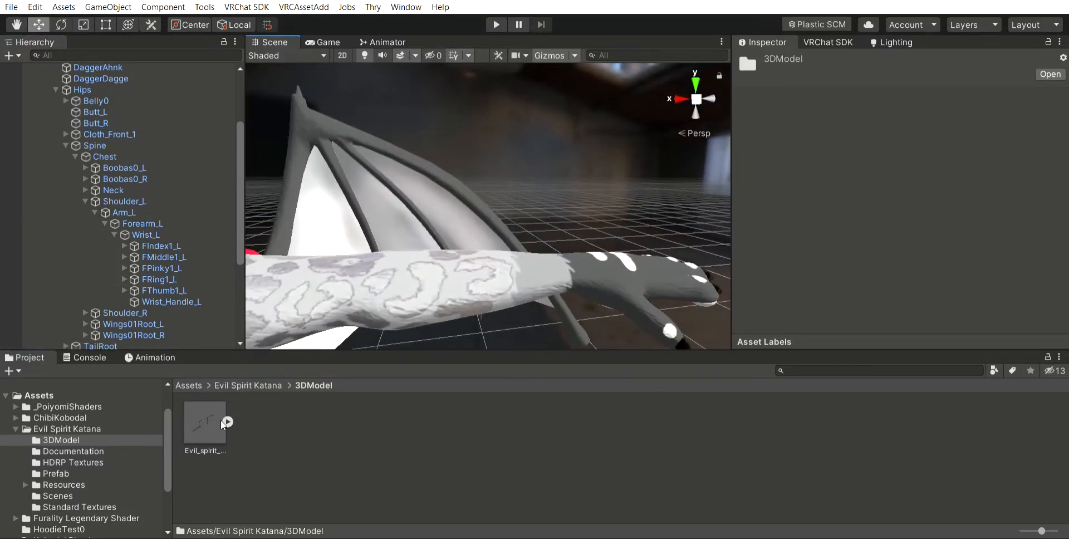
{"action": "right_click_drag", "start_coordinate": [650, 231], "coordinate": [613, 231]}
{"action": "scroll", "coordinate": [612, 231], "scroll_direction": "down", "scroll_amount": 8}
{"action": "scroll", "coordinate": [557, 234], "scroll_direction": "up", "scroll_amount": 6}
{"action": "left_click_drag", "start_coordinate": [204, 422], "coordinate": [146, 212]}
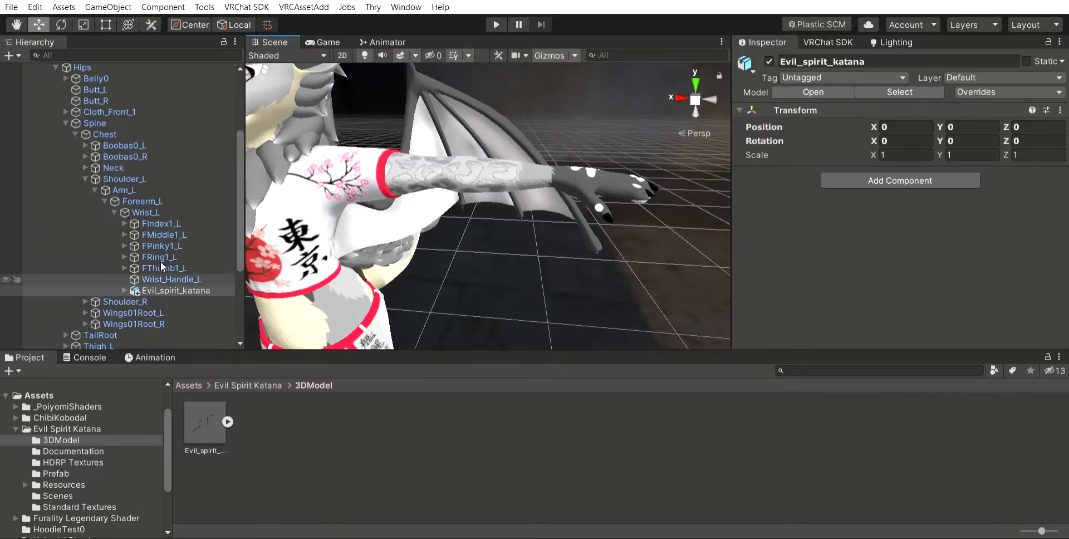
Delete the Evil_spirit_sheath and Evil_spirit_tying objects from the Evil_spirit_katana group under Wrist_L
{"action": "double_click", "coordinate": [167, 290]}
{"action": "scroll", "coordinate": [391, 150], "scroll_direction": "down", "scroll_amount": 8}
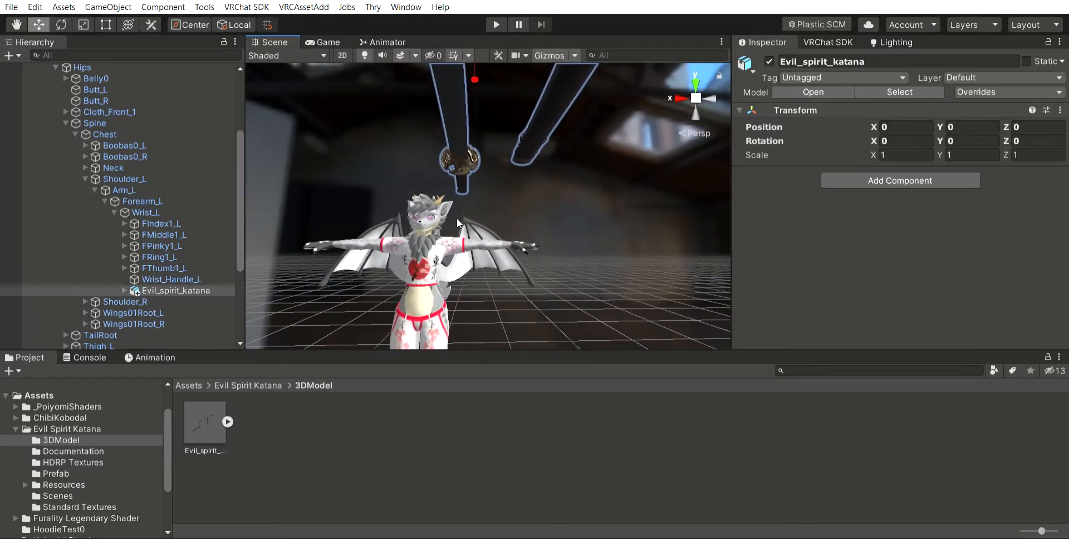
{"action": "middle_click_drag", "start_coordinate": [434, 250], "coordinate": [466, 254]}
{"action": "right_click_drag", "start_coordinate": [466, 254], "coordinate": [521, 151]}
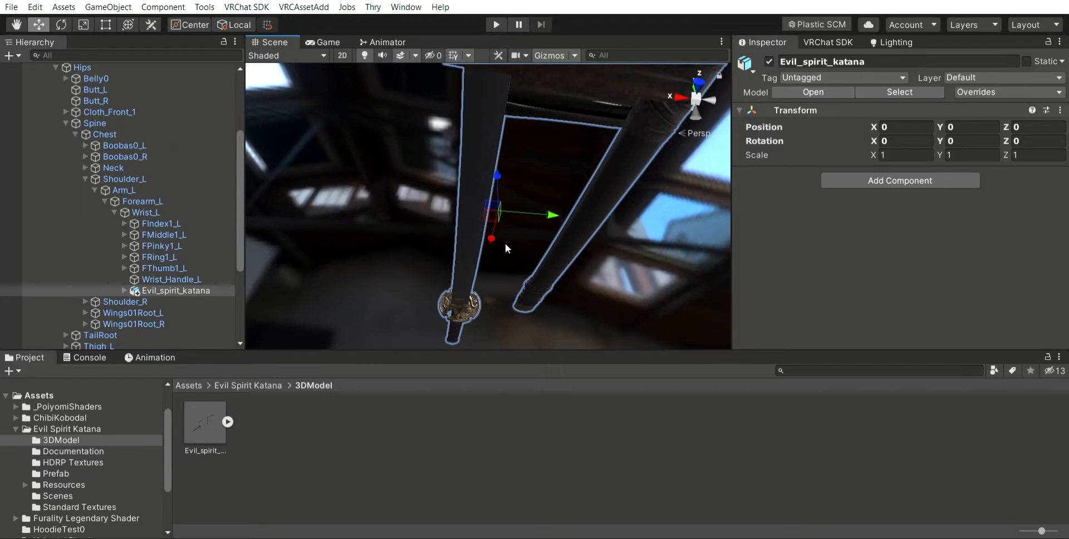
{"action": "left_click", "coordinate": [124, 290]}
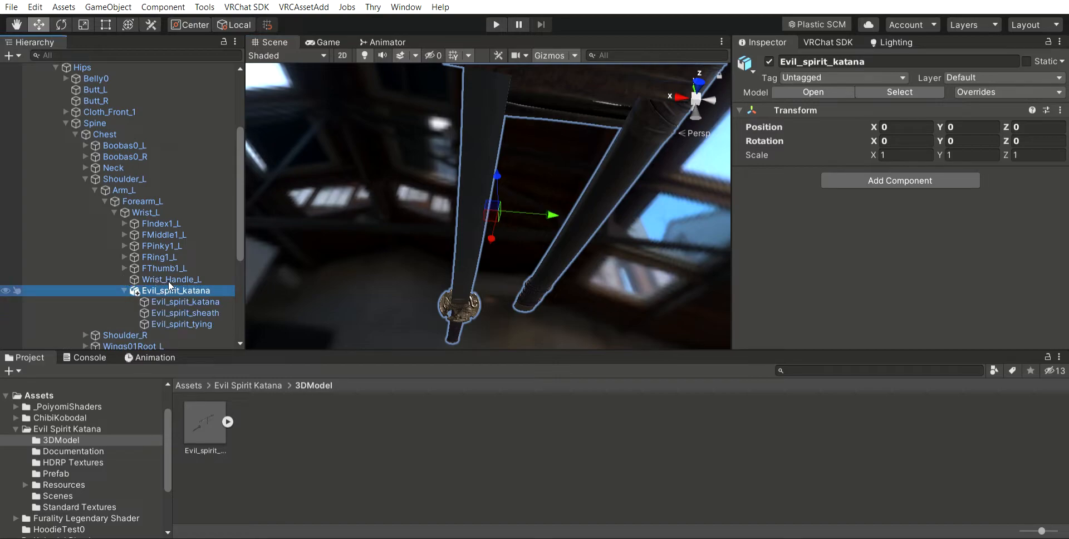
{"action": "left_click", "coordinate": [162, 312]}
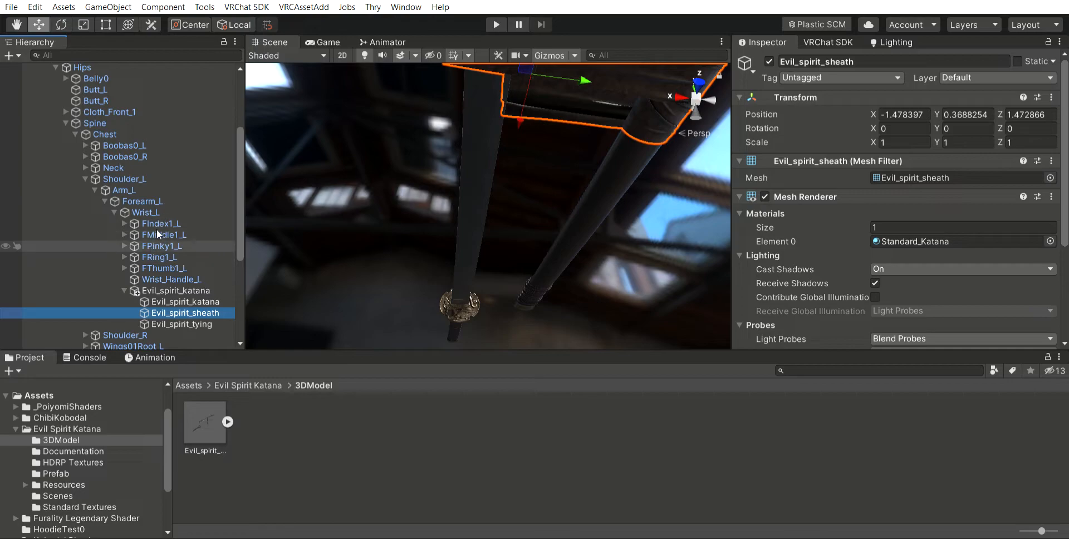
{"action": "left_click", "coordinate": [190, 290]}
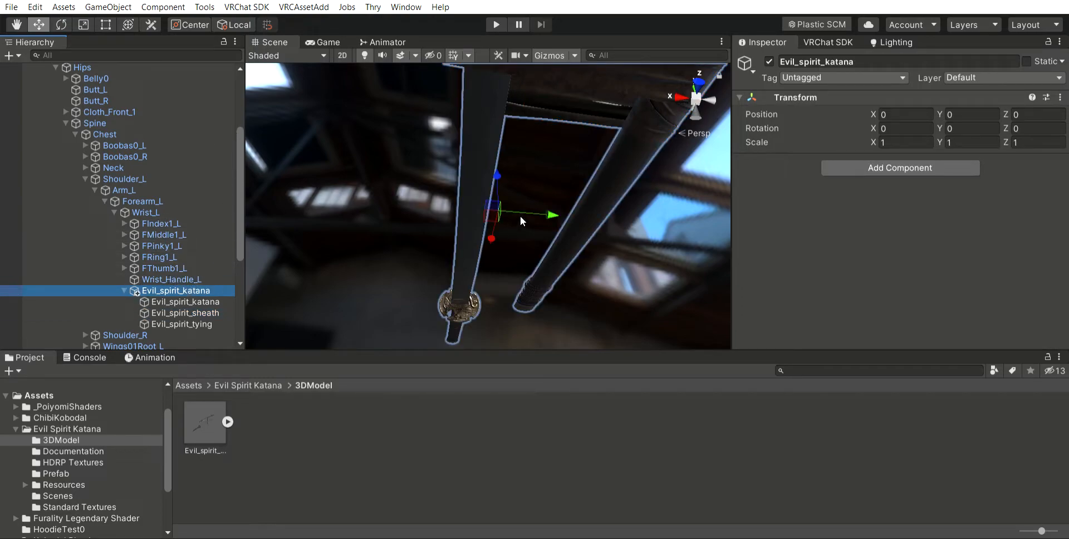
{"action": "scroll", "coordinate": [499, 245], "scroll_direction": "down", "scroll_amount": 5}
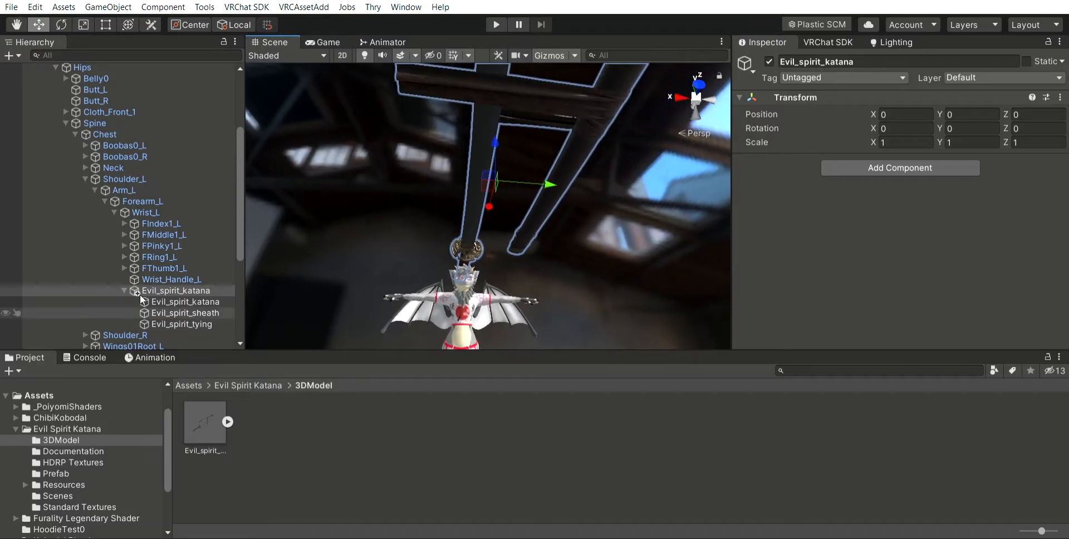
{"action": "left_click", "coordinate": [181, 313]}
{"action": "key", "text": "Delete"}
{"action": "left_click", "coordinate": [175, 312]}
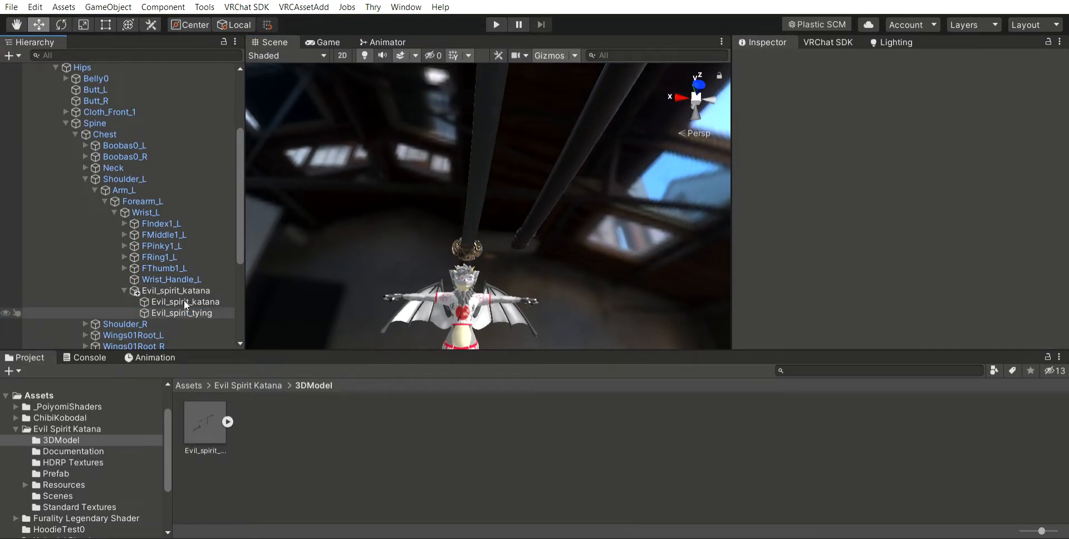
{"action": "key", "text": "Delete"}
Scale the Evil_spirit_katana mesh to 0.1 on the X, Y and Z axes
{"action": "left_click", "coordinate": [206, 301]}
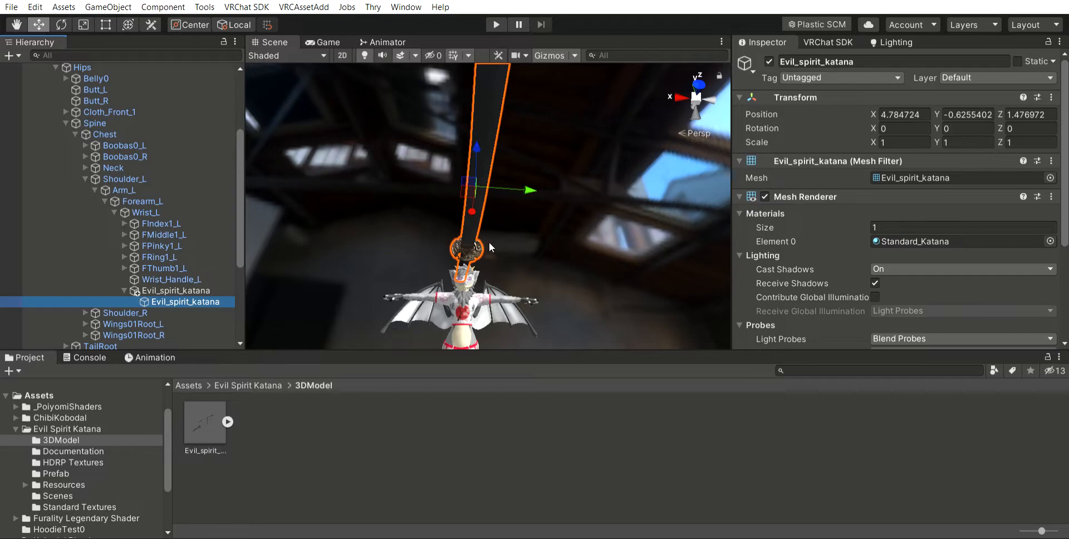
{"action": "right_click_drag", "start_coordinate": [558, 191], "coordinate": [569, 316]}
{"action": "scroll", "coordinate": [566, 295], "scroll_direction": "down", "scroll_amount": 4}
{"action": "right_click_drag", "start_coordinate": [563, 272], "coordinate": [539, 144]}
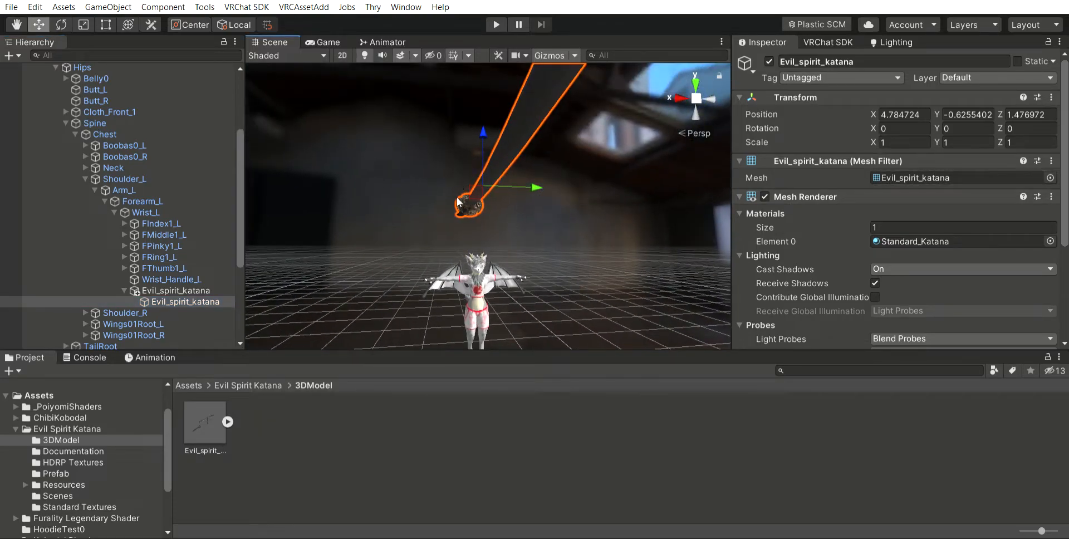
{"action": "left_click", "coordinate": [896, 142]}
{"action": "type", "text": "0.1"}
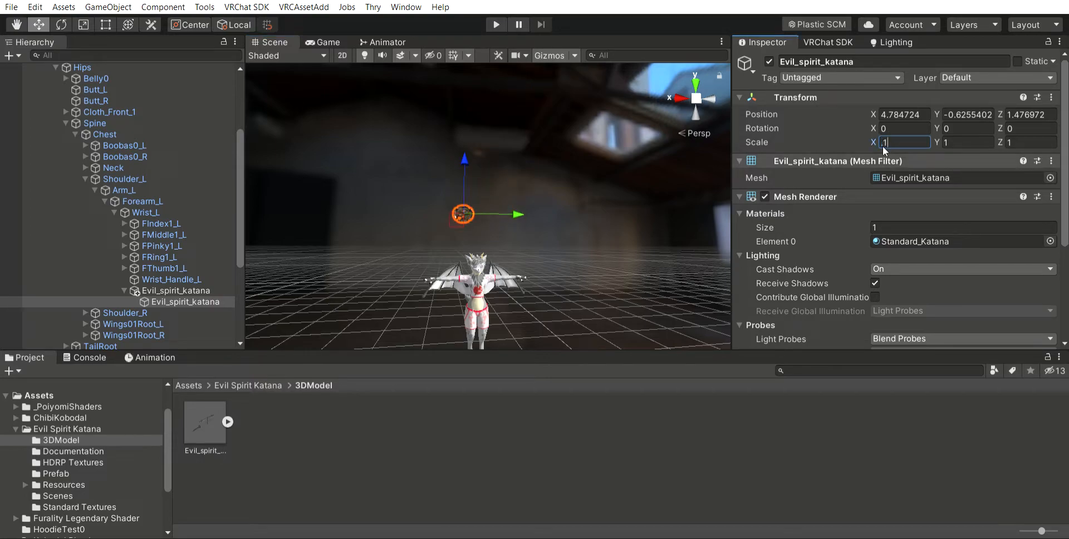
{"action": "key", "text": "Tab"}
{"action": "type", "text": ".1"}
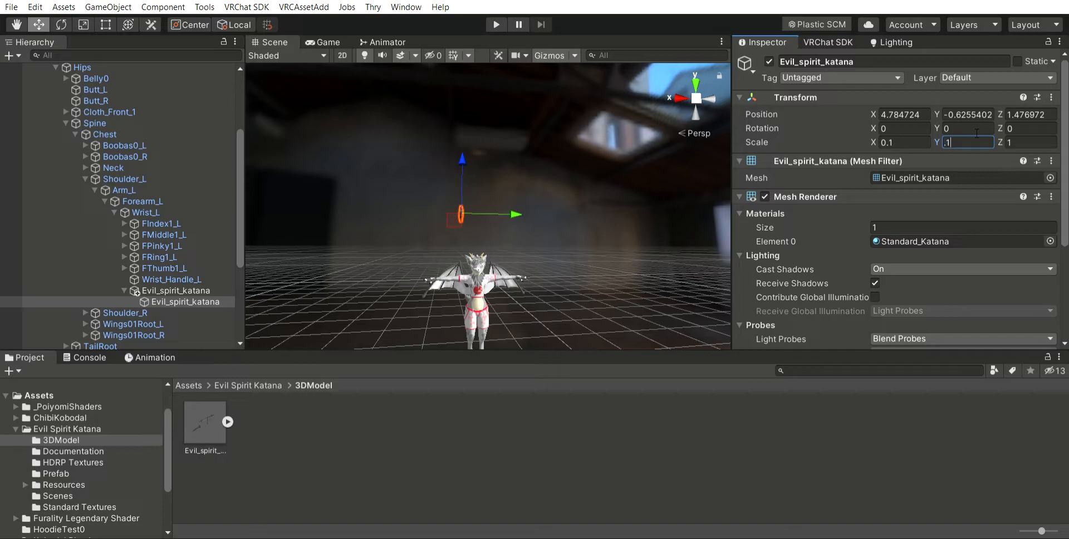
{"action": "key", "text": "Tab"}
{"action": "type", "text": "0.1"}
{"action": "key", "text": "Return"}
Move the katana mesh down beside the avatar, to about X -0.085, Y -0.022, Z -0.093
{"action": "scroll", "coordinate": [599, 191], "scroll_direction": "up", "scroll_amount": 2}
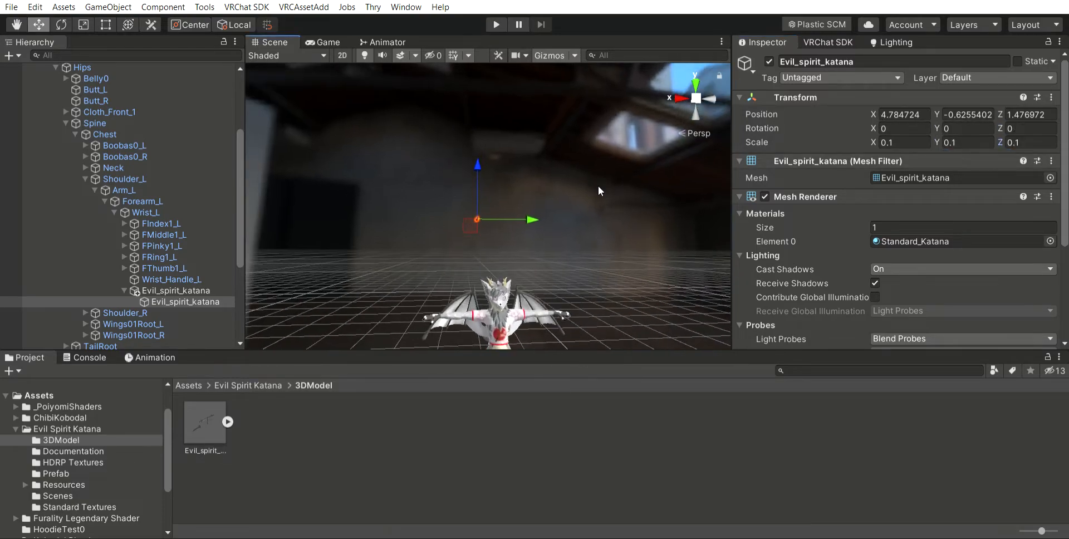
{"action": "scroll", "coordinate": [598, 186], "scroll_direction": "up", "scroll_amount": 2}
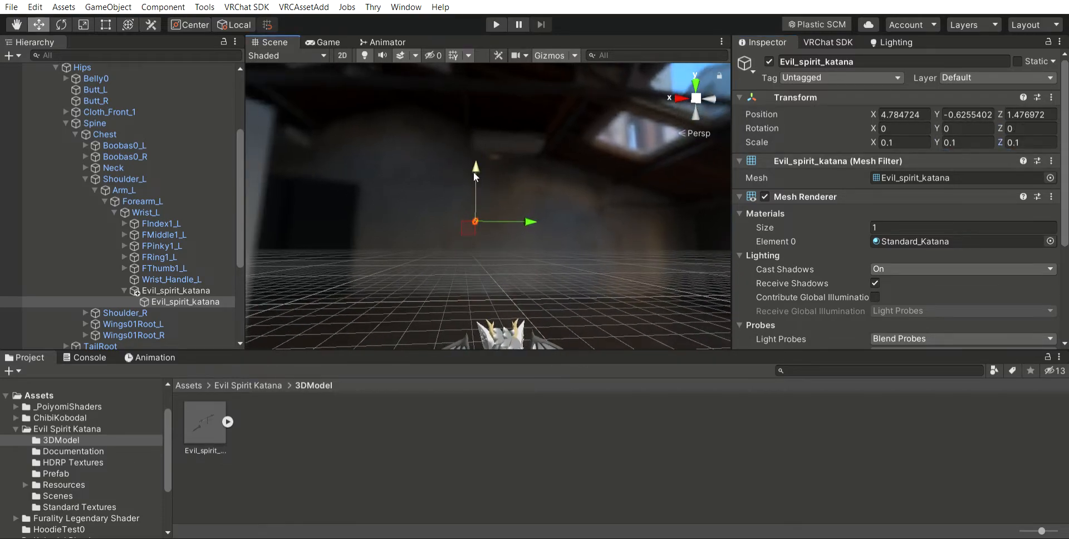
{"action": "key", "text": "a"}
{"action": "mouse_move", "coordinate": [530, 215]}
{"action": "right_mouse_down"}
{"action": "mouse_move", "coordinate": [566, 226]}
{"action": "mouse_move", "coordinate": [536, 209]}
{"action": "right_mouse_up"}
{"action": "left_click_drag", "start_coordinate": [500, 210], "coordinate": [565, 213]}
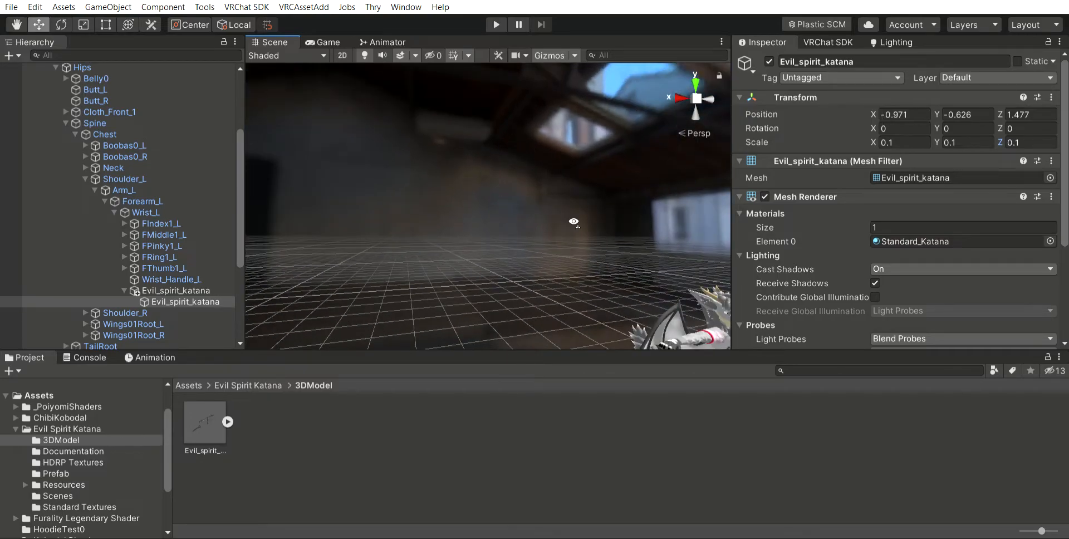
{"action": "right_click_drag", "start_coordinate": [565, 212], "coordinate": [583, 212]}
{"action": "left_click_drag", "start_coordinate": [647, 78], "coordinate": [640, 231]}
{"action": "right_click_drag", "start_coordinate": [640, 232], "coordinate": [526, 213]}
{"action": "left_click_drag", "start_coordinate": [526, 212], "coordinate": [596, 211]}
{"action": "right_click_drag", "start_coordinate": [596, 210], "coordinate": [485, 178]}
{"action": "left_click_drag", "start_coordinate": [486, 178], "coordinate": [513, 148]}
{"action": "right_click_drag", "start_coordinate": [512, 148], "coordinate": [410, 158]}
{"action": "left_click_drag", "start_coordinate": [484, 120], "coordinate": [487, 182]}
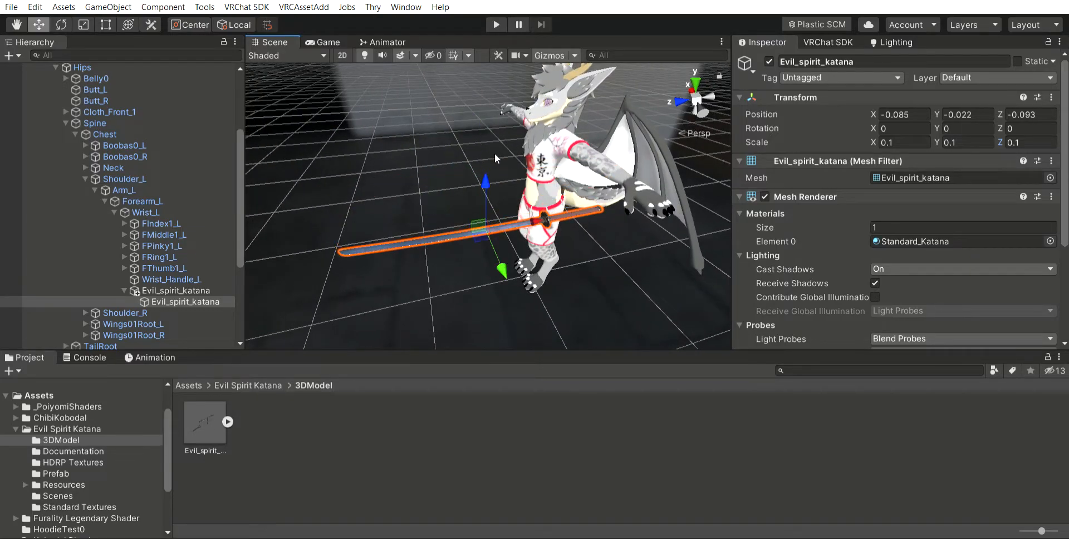
Fine-tune the katana's position so its handle sits in the avatar's left hand, and deselect it
{"action": "left_click_drag", "start_coordinate": [539, 208], "coordinate": [604, 205]}
{"action": "right_click_drag", "start_coordinate": [604, 205], "coordinate": [525, 208]}
{"action": "left_click_drag", "start_coordinate": [524, 208], "coordinate": [525, 204]}
{"action": "right_click_drag", "start_coordinate": [524, 203], "coordinate": [435, 316]}
{"action": "left_click_drag", "start_coordinate": [435, 316], "coordinate": [418, 259]}
{"action": "left_click", "coordinate": [330, 146]}
{"action": "right_click_drag", "start_coordinate": [379, 156], "coordinate": [544, 251]}
{"action": "scroll", "coordinate": [545, 152], "scroll_direction": "down", "scroll_amount": 5}
{"action": "scroll", "coordinate": [545, 251], "scroll_direction": "up", "scroll_amount": 5}
{"action": "scroll", "coordinate": [544, 251], "scroll_direction": "down", "scroll_amount": 3}
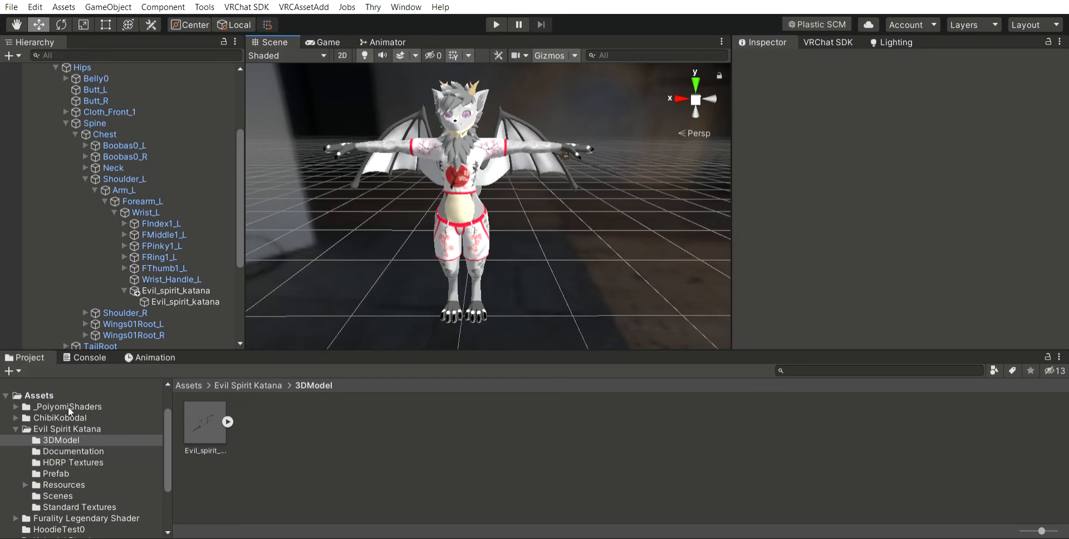
Add a Bool parameter named Sword to the KobodalParameter asset in Kobodal Physbones' Animation/Parameters folder
{"action": "left_click", "coordinate": [15, 429]}
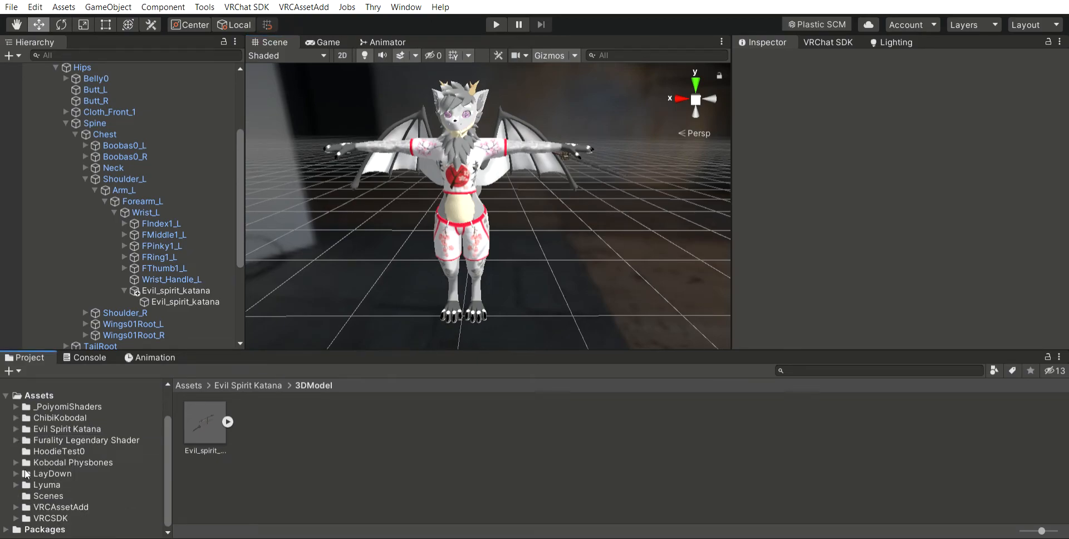
{"action": "left_click", "coordinate": [13, 449]}
{"action": "scroll", "coordinate": [65, 430], "scroll_direction": "down", "scroll_amount": 3}
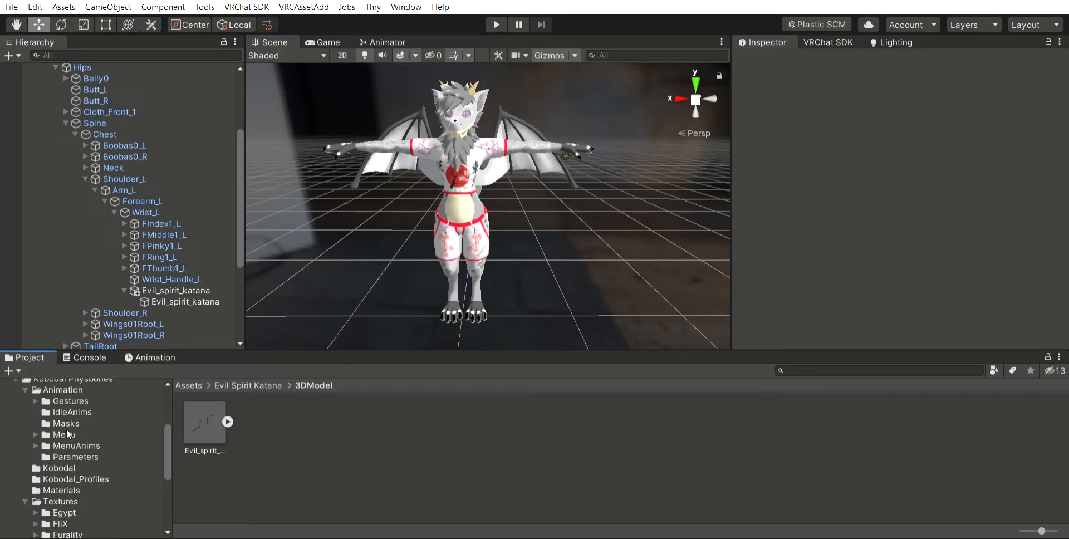
{"action": "left_click", "coordinate": [59, 453]}
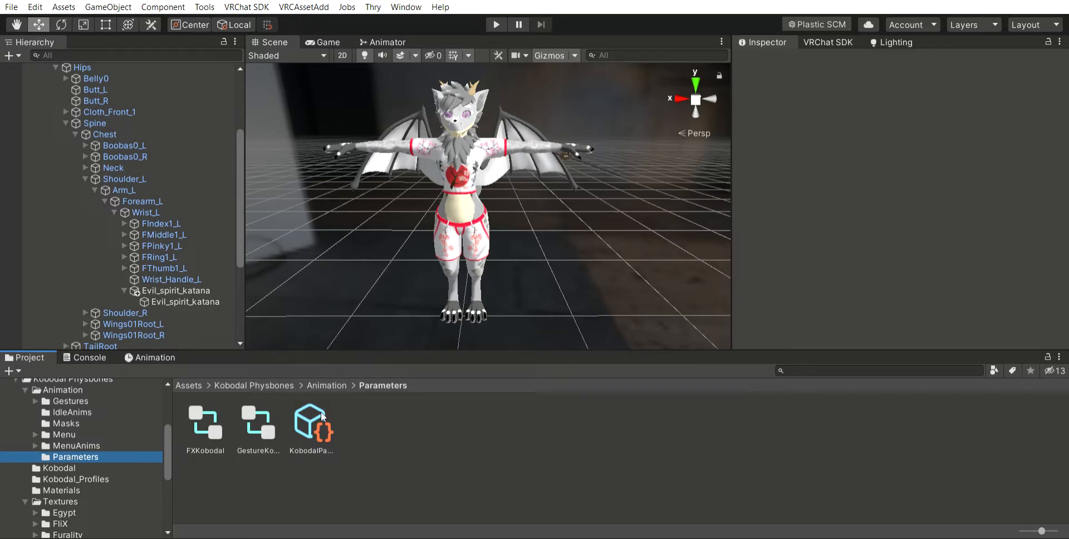
{"action": "left_click", "coordinate": [303, 419]}
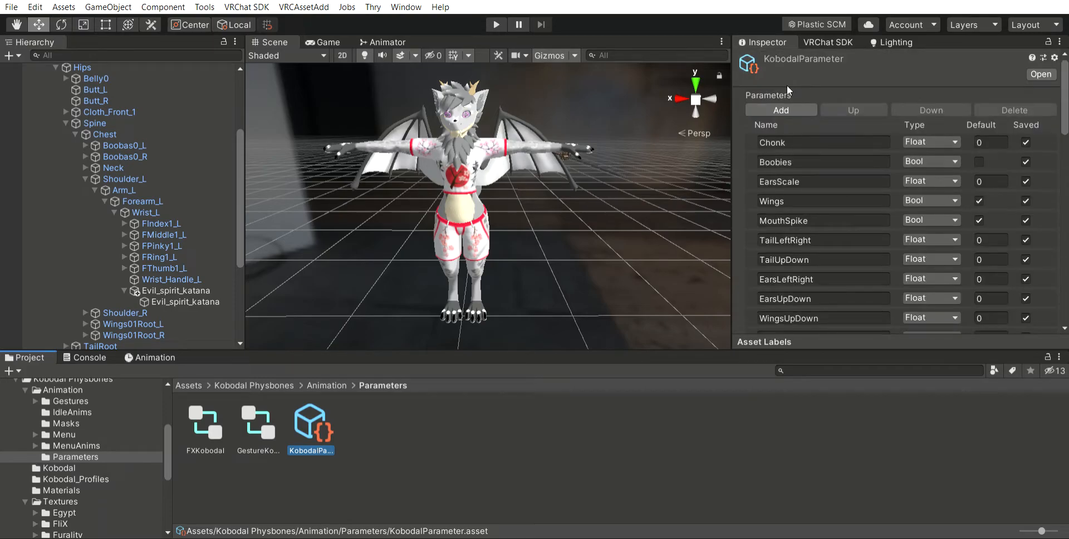
{"action": "left_click", "coordinate": [780, 109]}
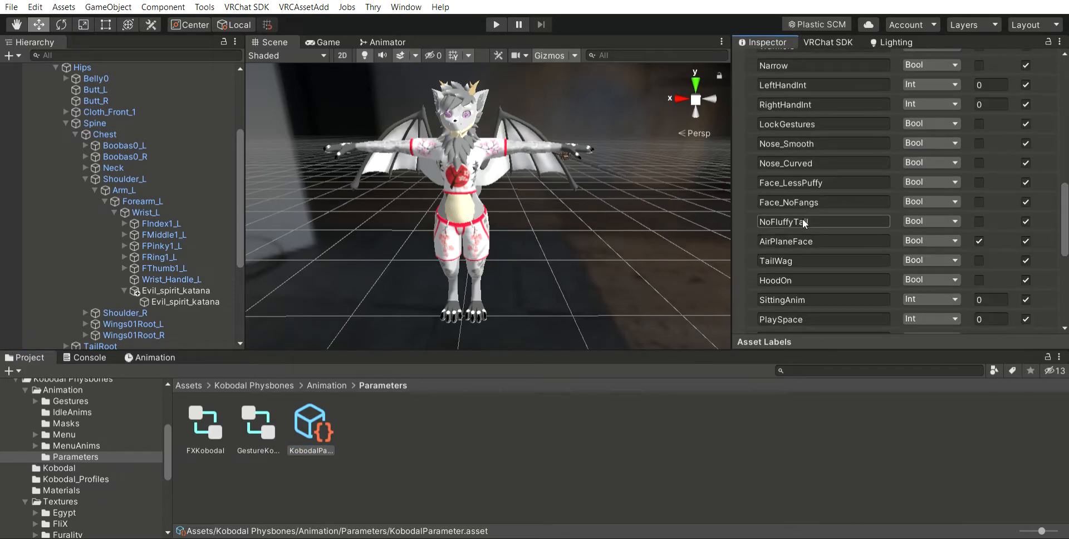
{"action": "left_click", "coordinate": [795, 289]}
{"action": "type", "text": "Sword"}
{"action": "right_click_drag", "start_coordinate": [563, 184], "coordinate": [542, 202]}
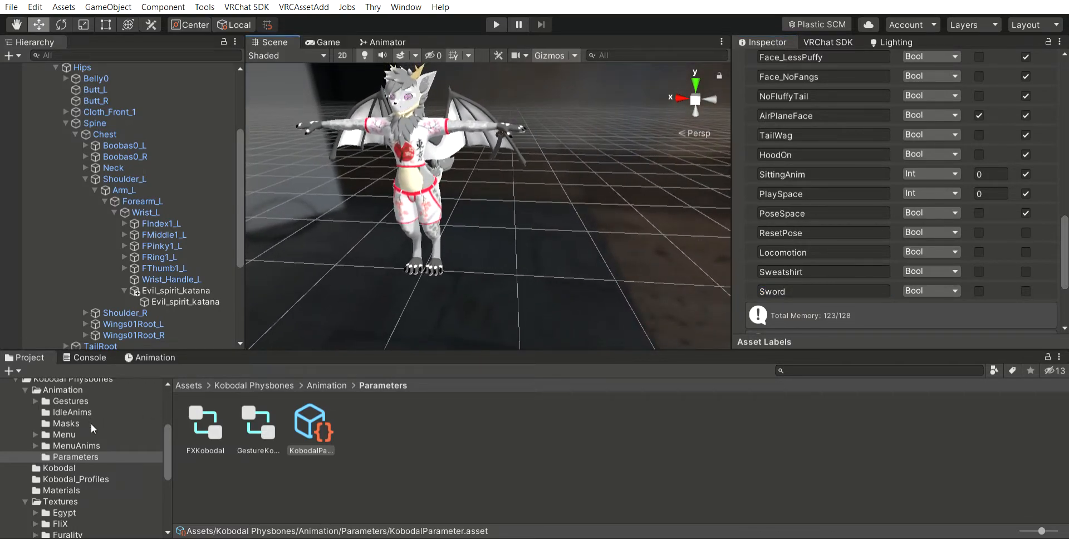
Open the KobodalMenu asset from Kobodal Physbones' Animation/Menu folder for editing
{"action": "left_click", "coordinate": [75, 435]}
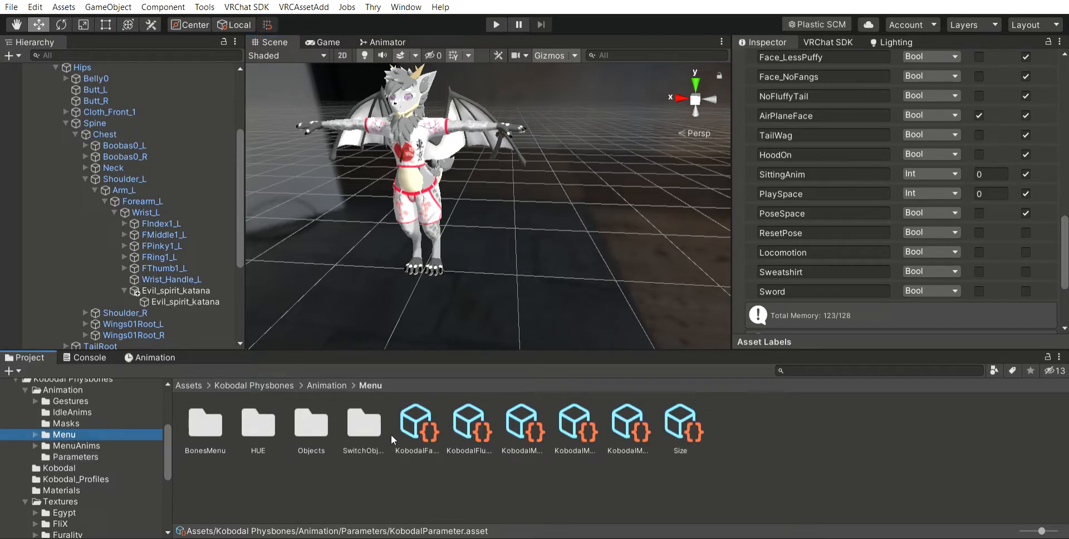
{"action": "left_click", "coordinate": [529, 414]}
{"action": "right_click_drag", "start_coordinate": [552, 262], "coordinate": [556, 223]}
{"action": "key", "text": "a"}
{"action": "key", "text": "w"}
{"action": "scroll", "coordinate": [482, 205], "scroll_direction": "down", "scroll_amount": 3}
{"action": "scroll", "coordinate": [886, 152], "scroll_direction": "up", "scroll_amount": 10}
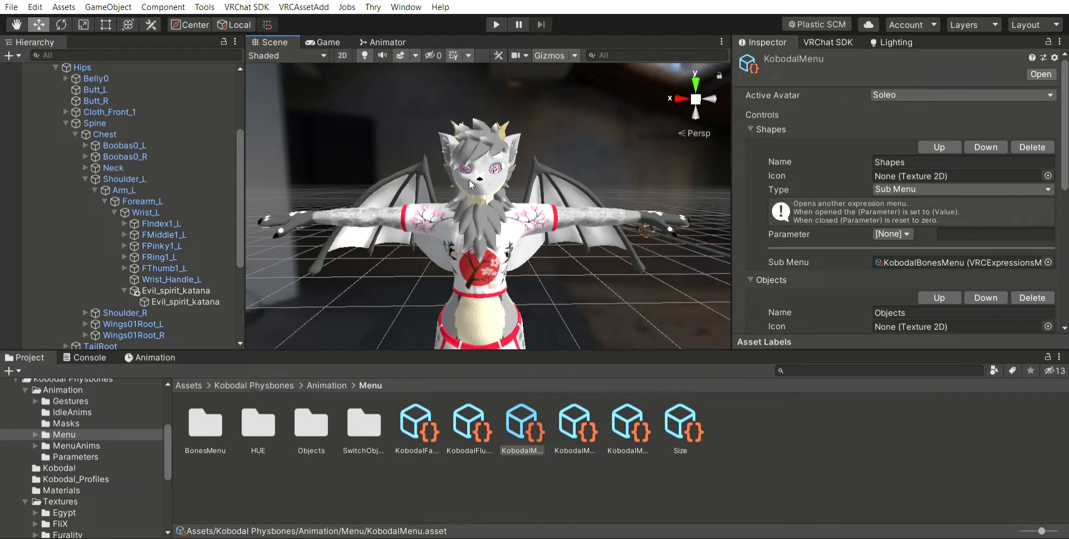
{"action": "left_click", "coordinate": [461, 199]}
{"action": "left_click", "coordinate": [533, 422]}
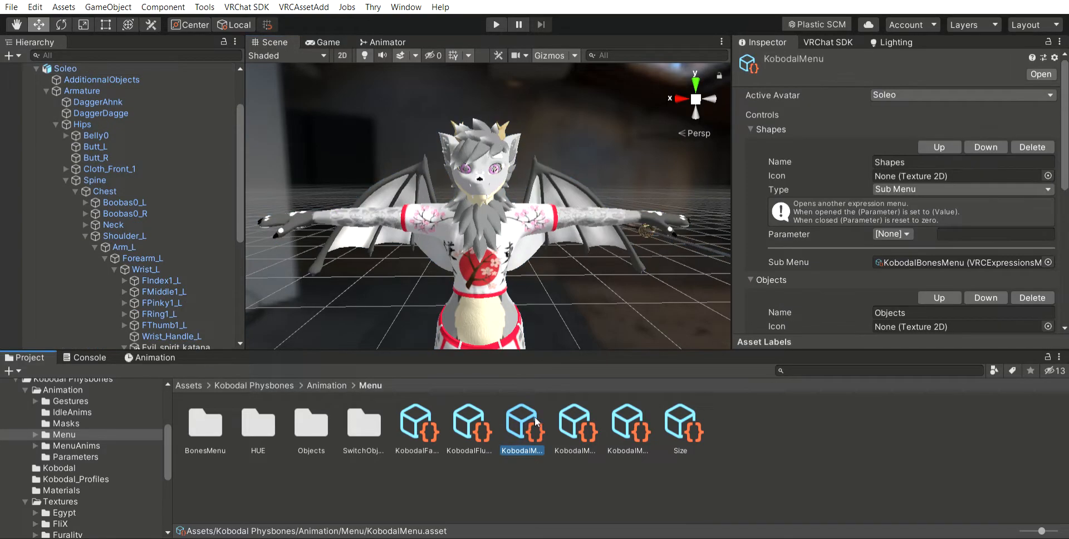
Collapse the Size, Objects and Shapes controls in KobodalMenu
{"action": "scroll", "coordinate": [840, 209], "scroll_direction": "down", "scroll_amount": 10}
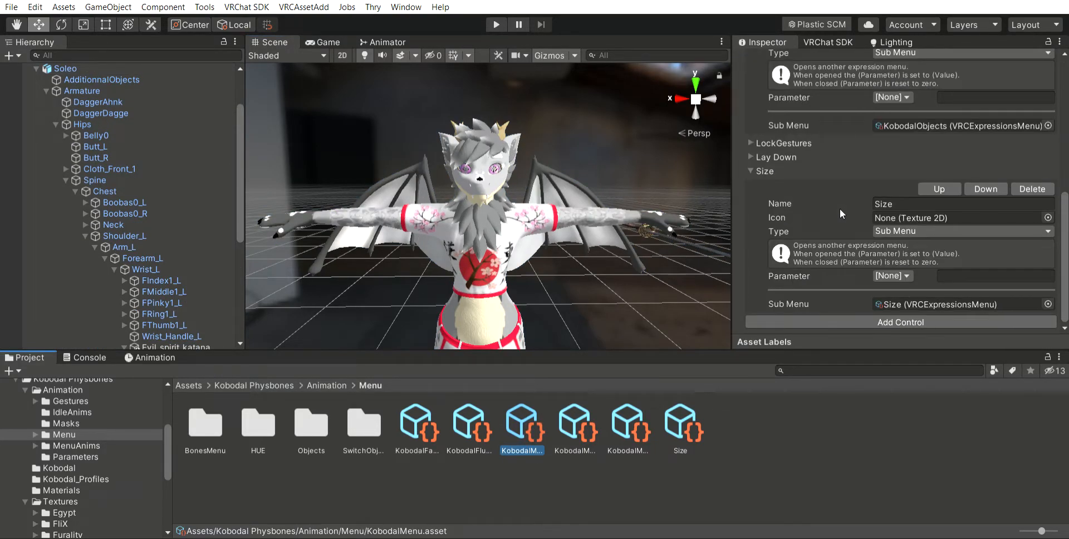
{"action": "left_click", "coordinate": [763, 171]}
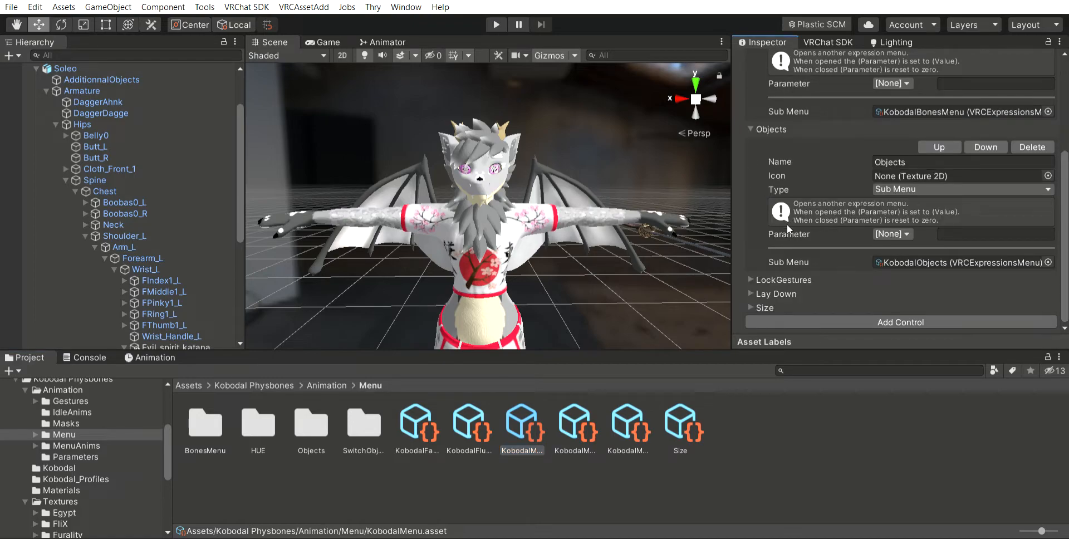
{"action": "left_click", "coordinate": [753, 127]}
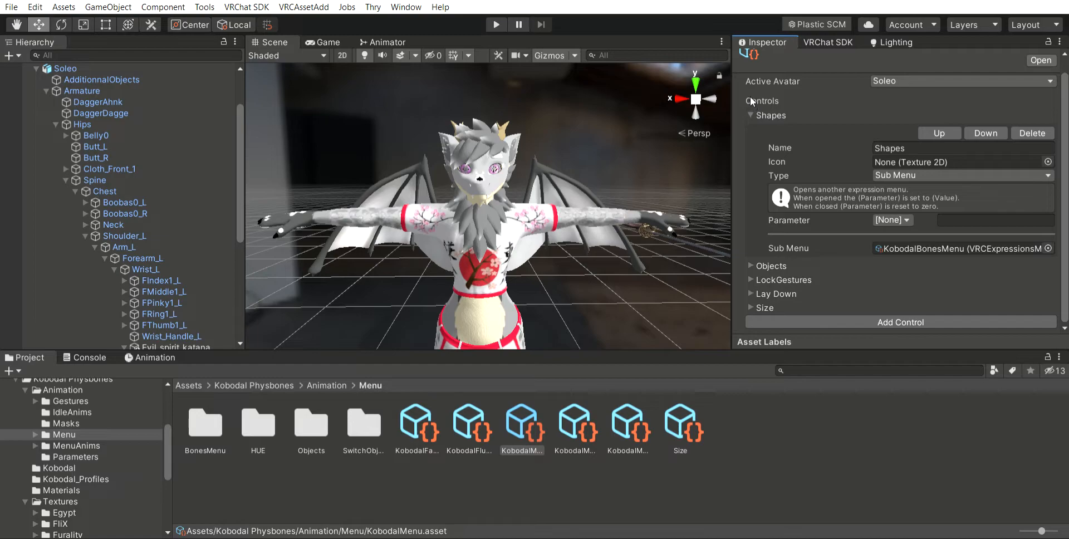
{"action": "left_click", "coordinate": [758, 112]}
Add a control of type Toggle named Sword to KobodalMenu
{"action": "left_click", "coordinate": [792, 199]}
{"action": "left_click", "coordinate": [752, 199]}
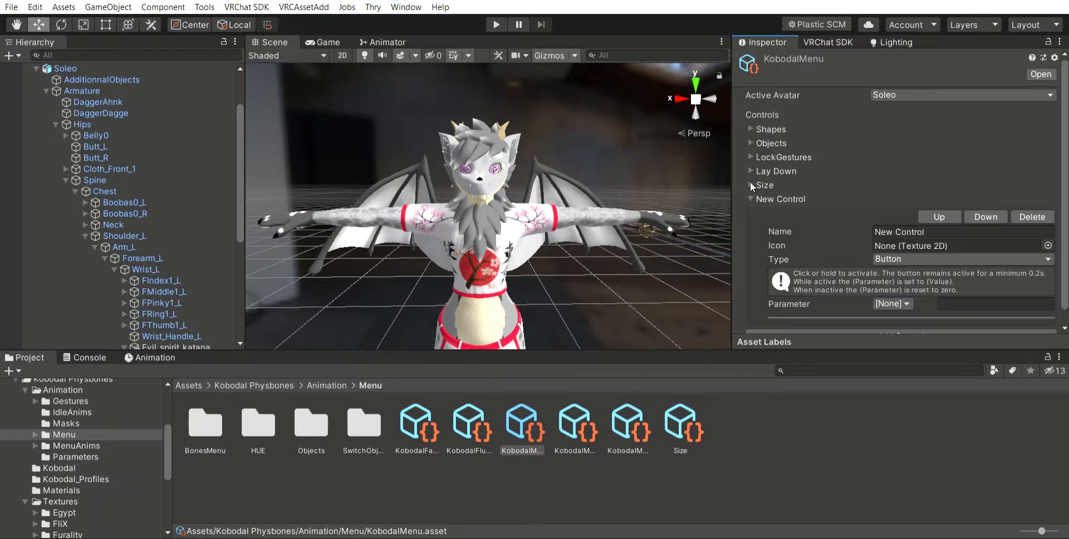
{"action": "left_click", "coordinate": [904, 273]}
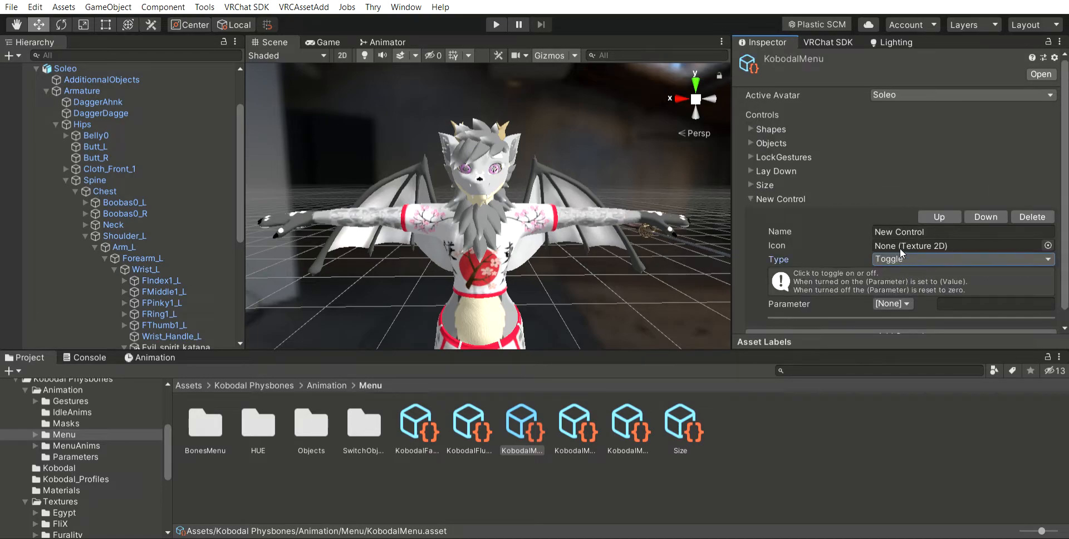
{"action": "left_click", "coordinate": [901, 228]}
{"action": "type", "text": "Sword"}
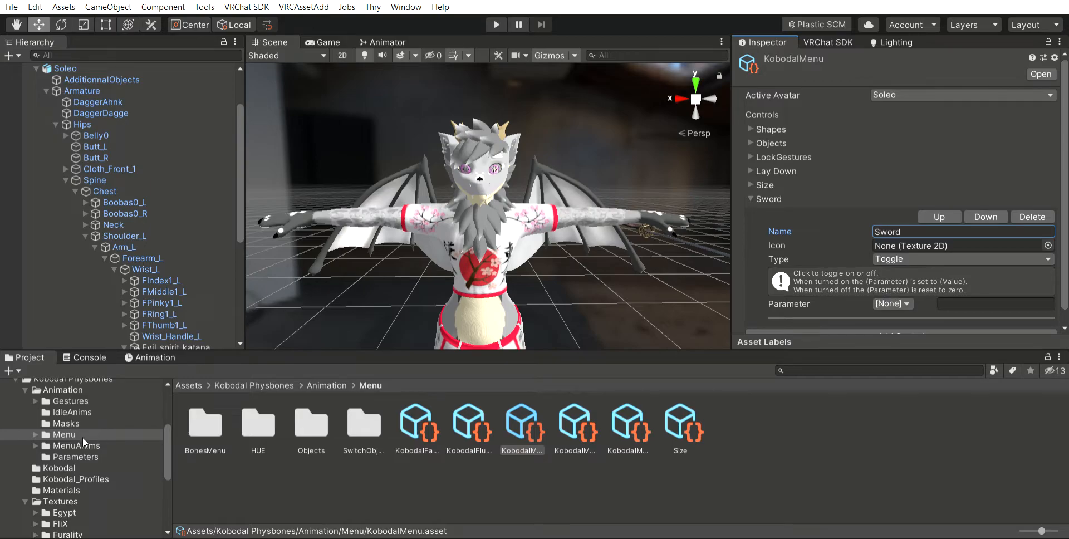
Check the Sword entry in KobodalParameter and assign the Sword parameter to the Sword toggle in KobodalMenu
{"action": "left_click", "coordinate": [88, 455]}
{"action": "left_click", "coordinate": [312, 412]}
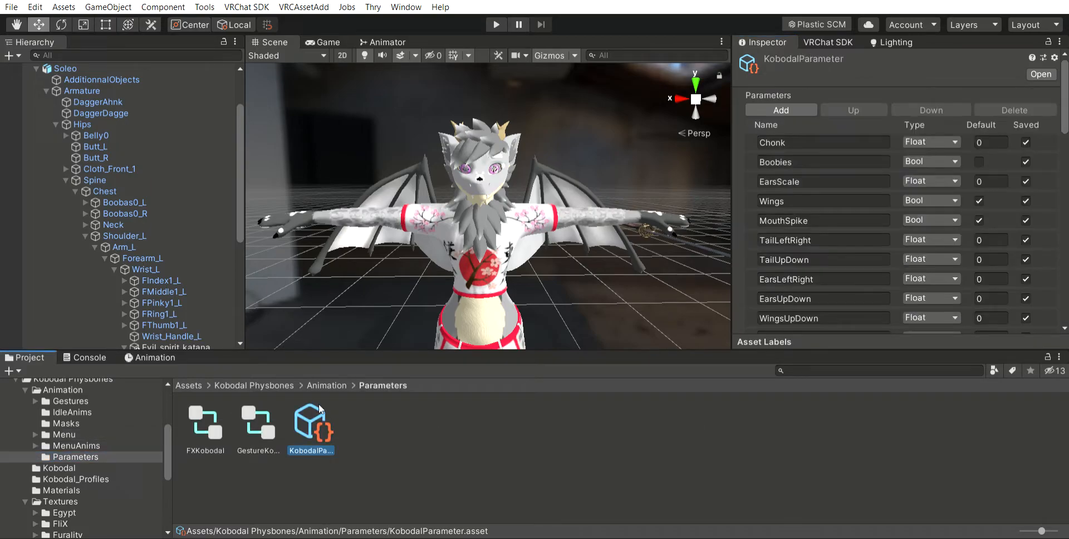
{"action": "scroll", "coordinate": [808, 233], "scroll_direction": "down", "scroll_amount": 5}
{"action": "scroll", "coordinate": [808, 233], "scroll_direction": "down", "scroll_amount": 3}
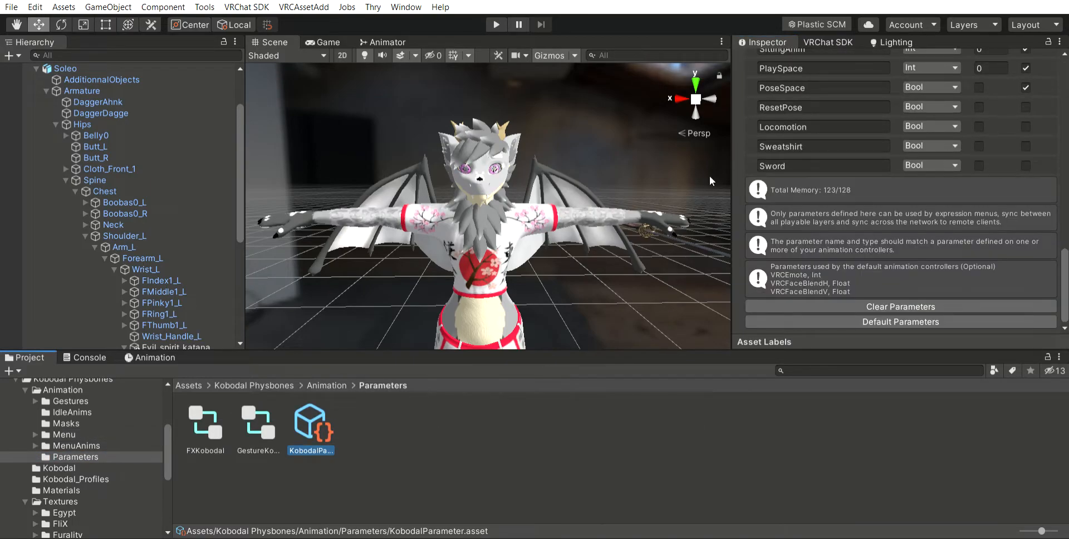
{"action": "left_click", "coordinate": [74, 434]}
{"action": "left_click", "coordinate": [683, 426]}
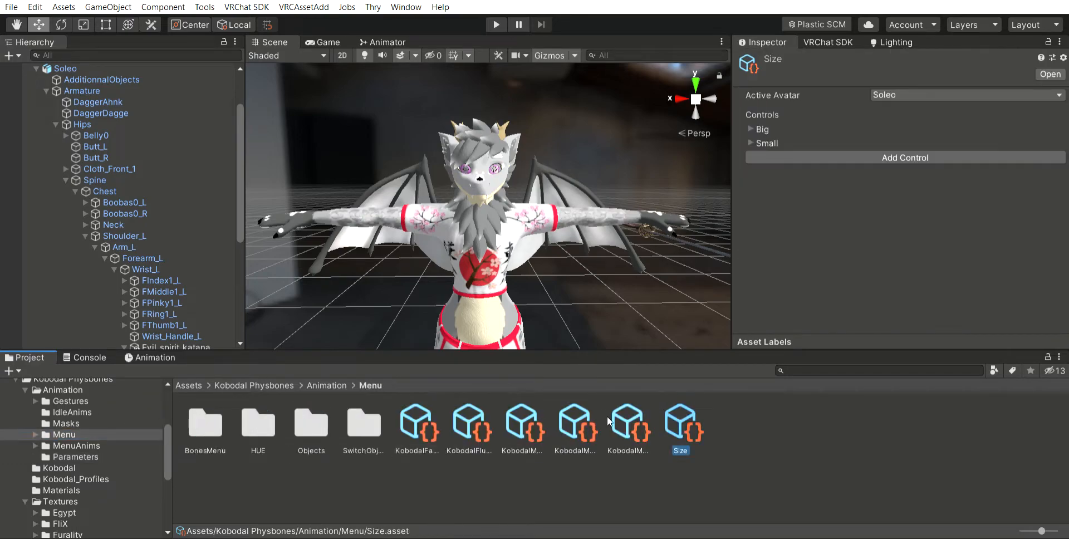
{"action": "left_click", "coordinate": [488, 426]}
{"action": "left_click", "coordinate": [524, 425]}
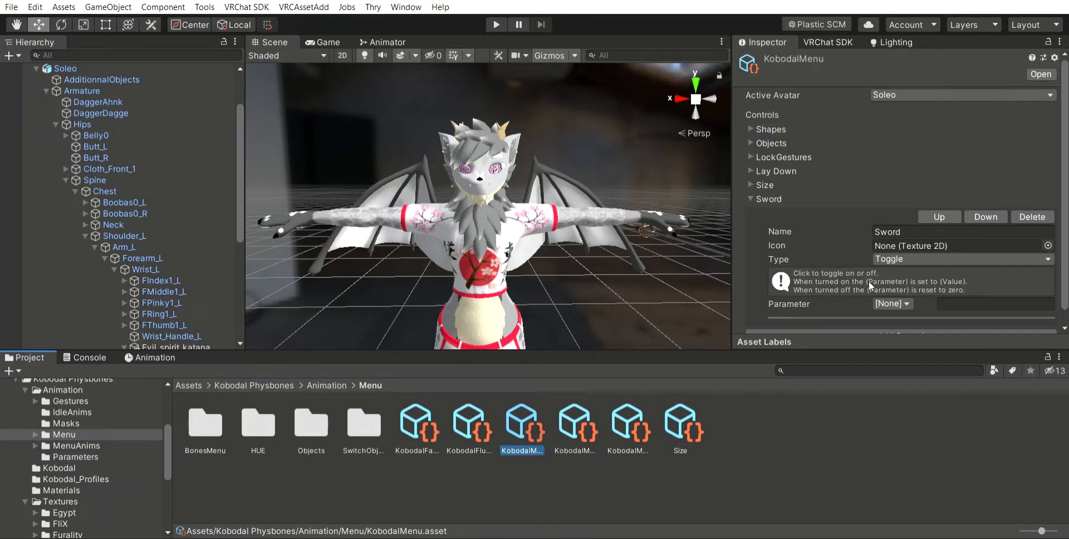
{"action": "left_click", "coordinate": [903, 341]}
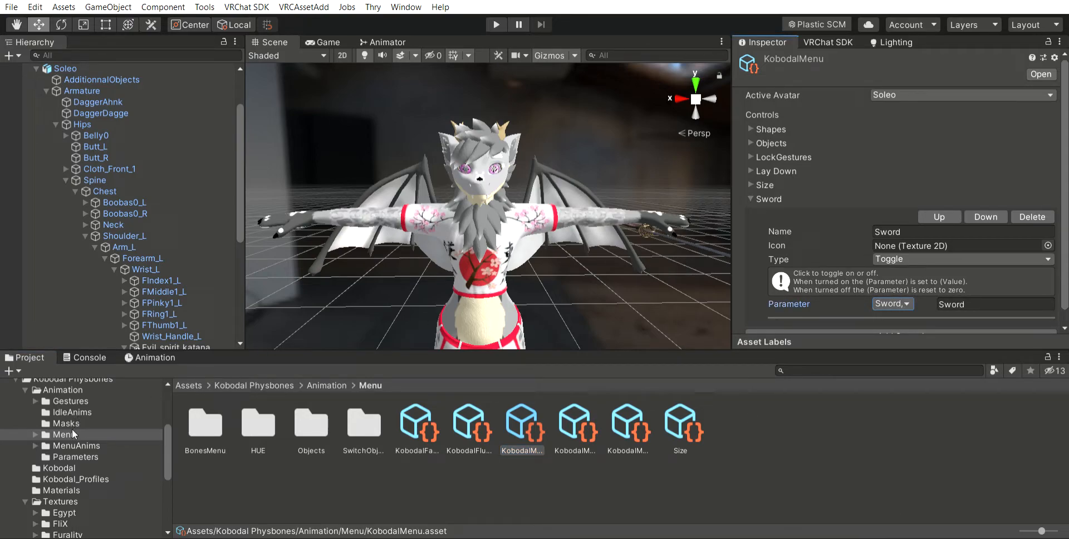
Create an animation clip named Sword in the MenuAnims folder of Kobodal Physbones' Animation folder
{"action": "key", "text": "Down"}
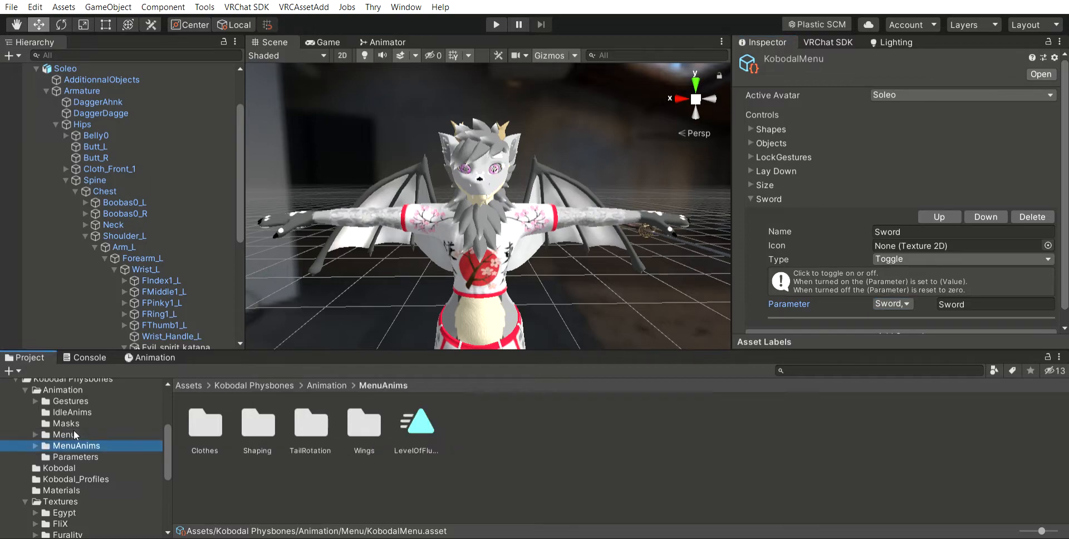
{"action": "left_click", "coordinate": [329, 463]}
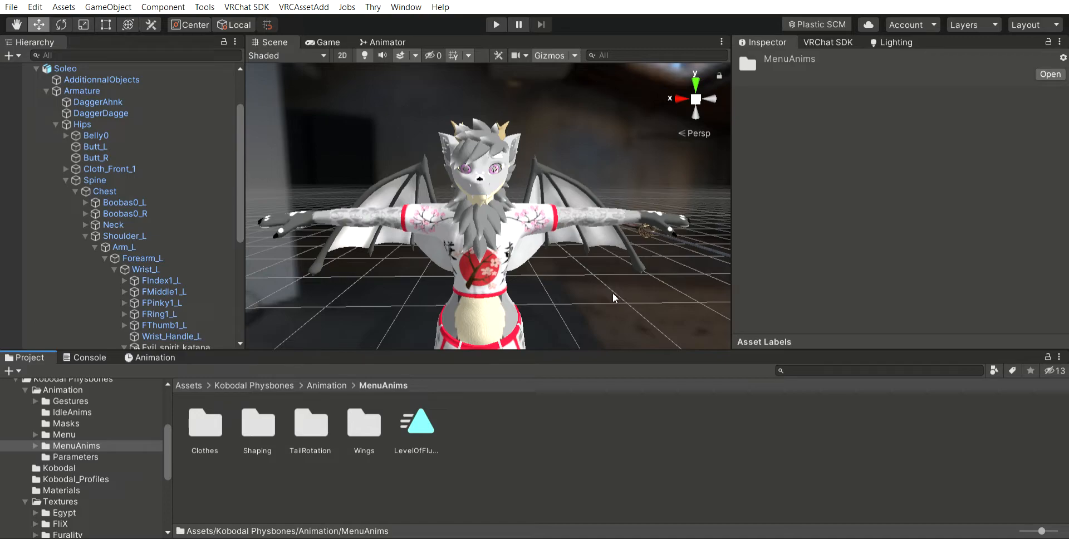
{"action": "left_click", "coordinate": [592, 362]}
{"action": "type", "text": "Sword"}
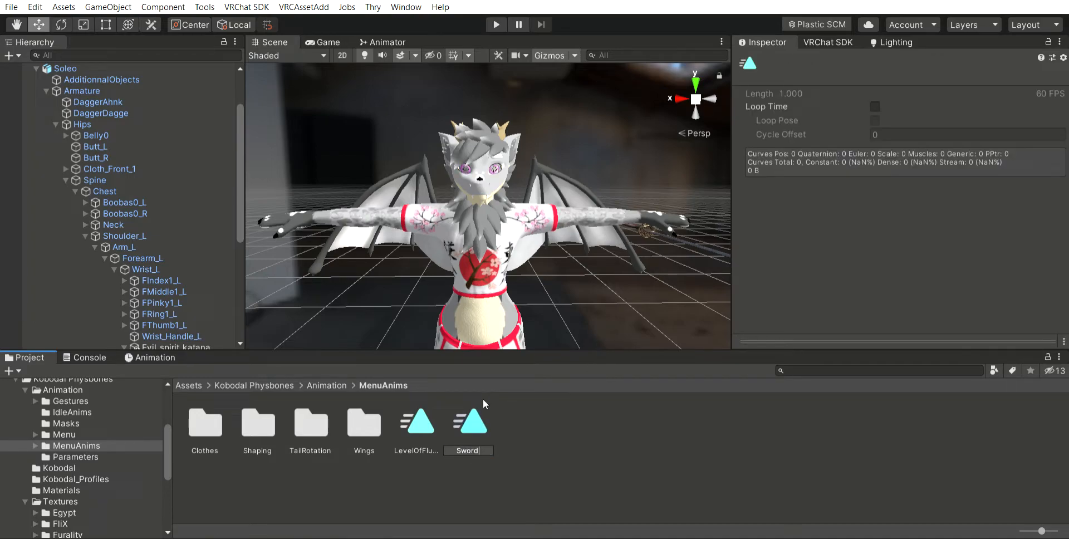
{"action": "key", "text": "Return"}
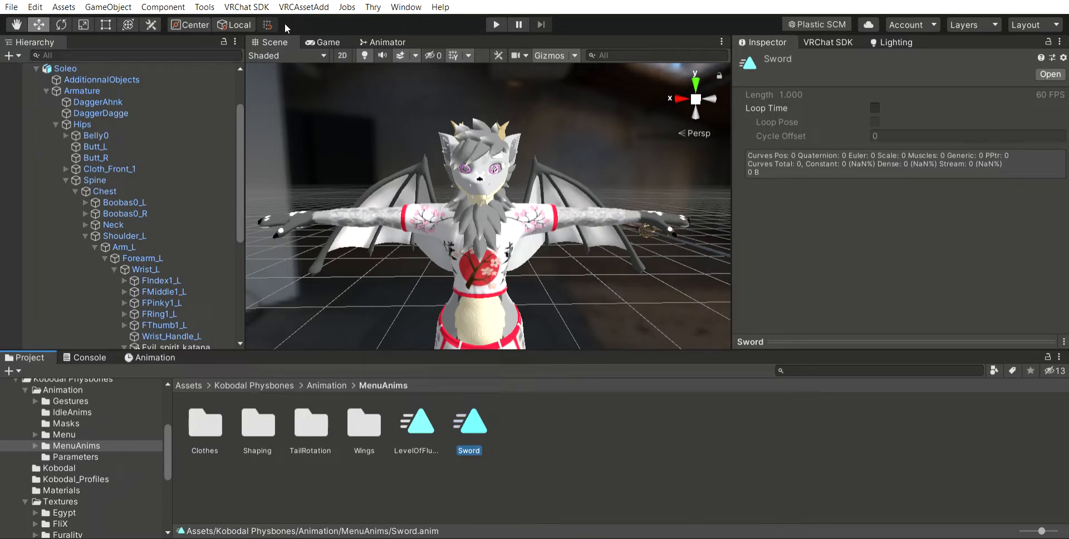
Add a layer named Sword to the FXKobodal animator controller
{"action": "left_click", "coordinate": [383, 35]}
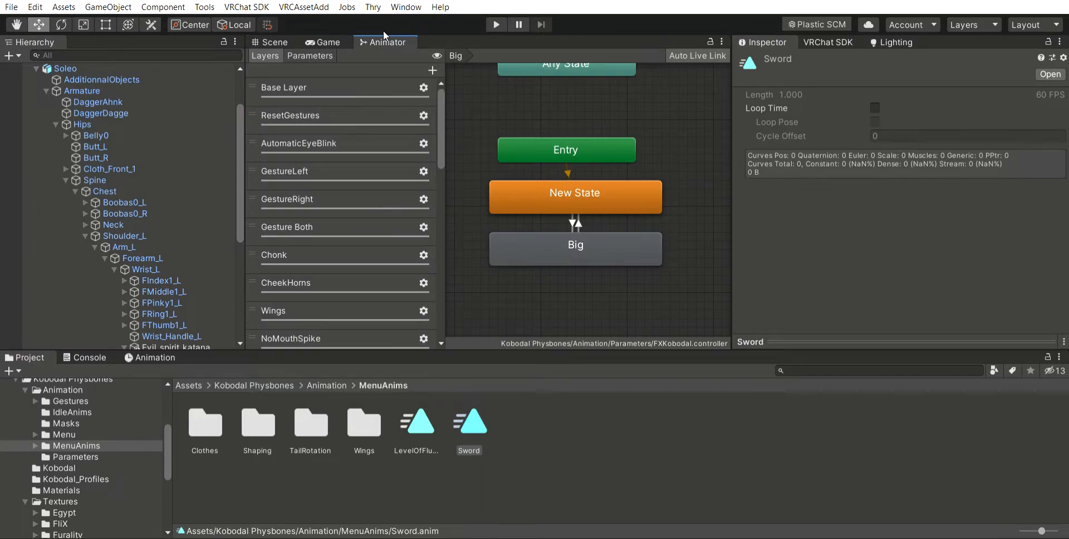
{"action": "scroll", "coordinate": [346, 130], "scroll_direction": "down", "scroll_amount": 15}
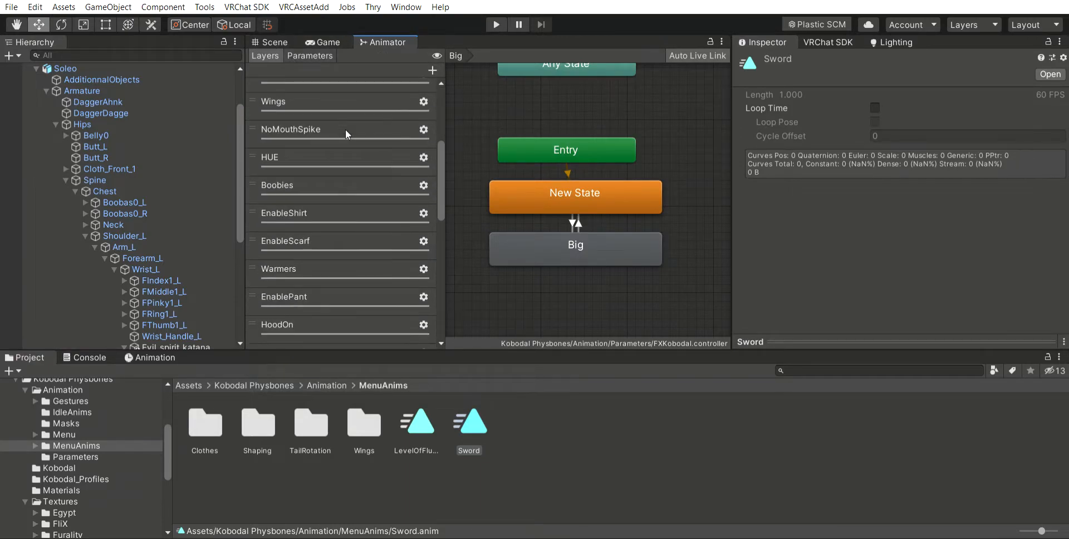
{"action": "left_click", "coordinate": [433, 65]}
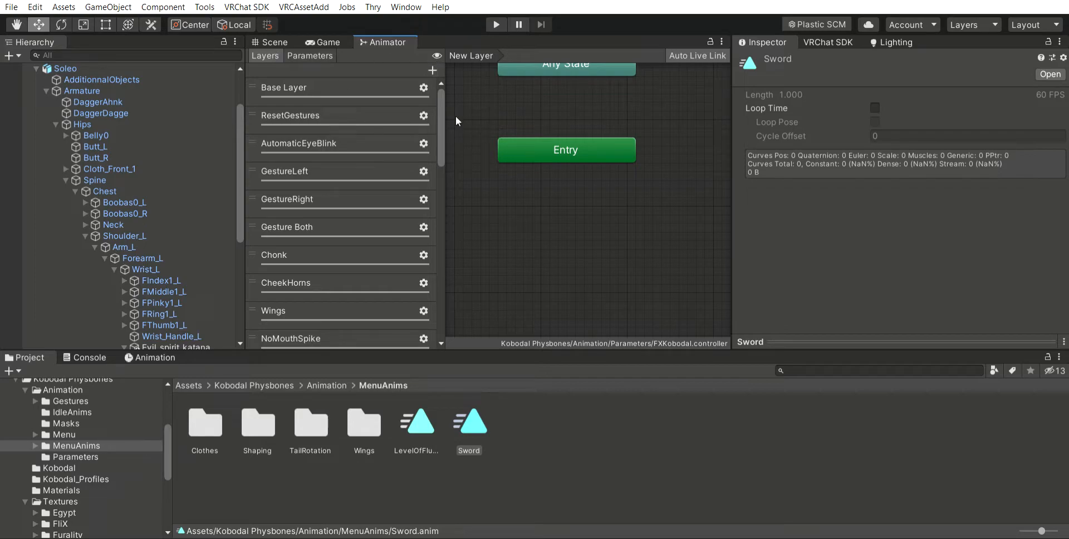
{"action": "left_click_drag", "start_coordinate": [440, 106], "coordinate": [435, 332]}
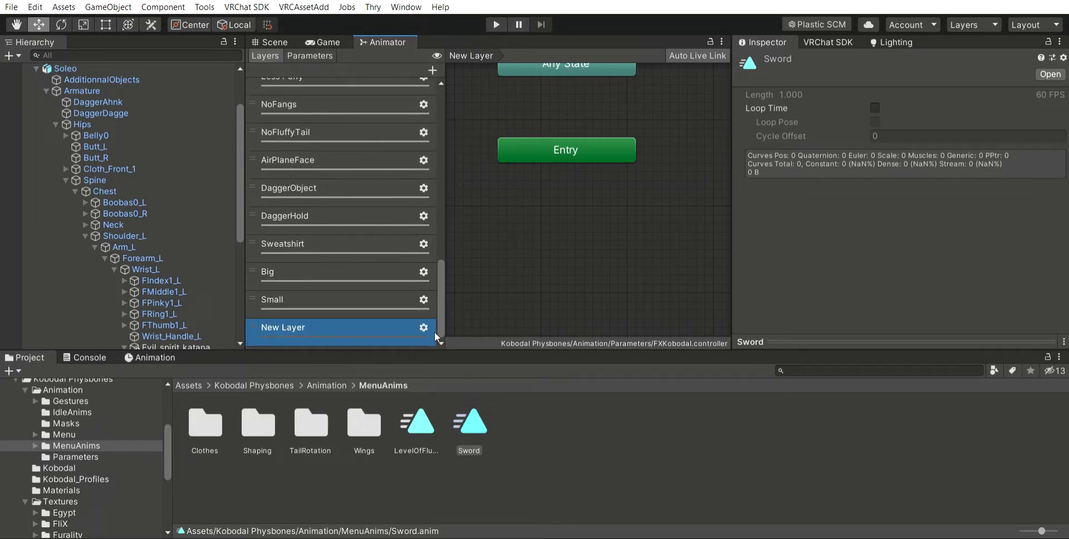
{"action": "double_click", "coordinate": [292, 323]}
{"action": "type", "text": "Swo"}
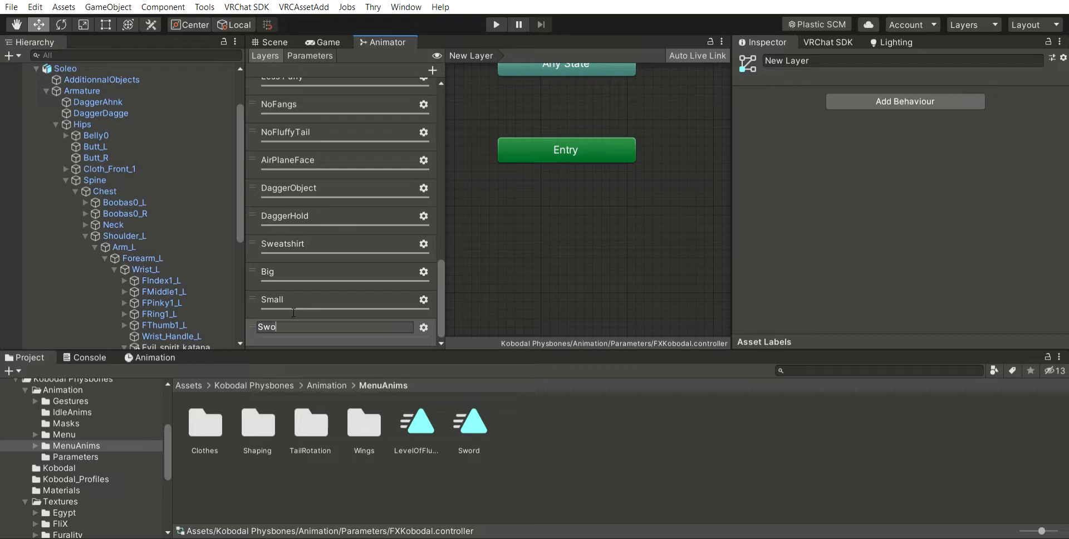
{"action": "type", "text": "rd"}
{"action": "key", "text": "Return"}
{"action": "scroll", "coordinate": [288, 307], "scroll_direction": "up", "scroll_amount": 15}
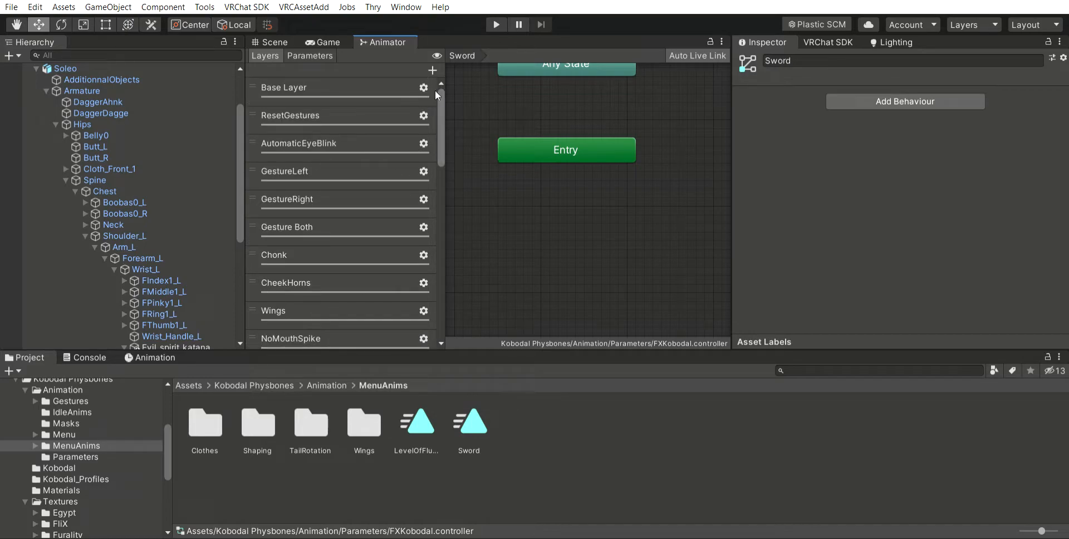
{"action": "left_click_drag", "start_coordinate": [440, 91], "coordinate": [449, 294]}
{"action": "left_click", "coordinate": [497, 313]}
{"action": "left_click_drag", "start_coordinate": [440, 126], "coordinate": [438, 326]}
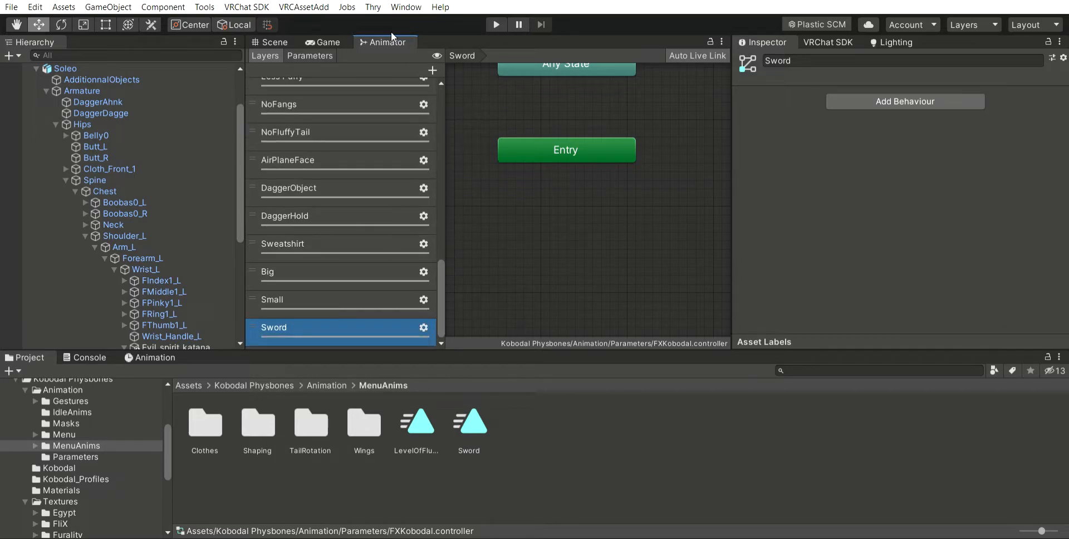
Add a Bool parameter named Sword to the FXKobodal animator controller
{"action": "left_click", "coordinate": [310, 56]}
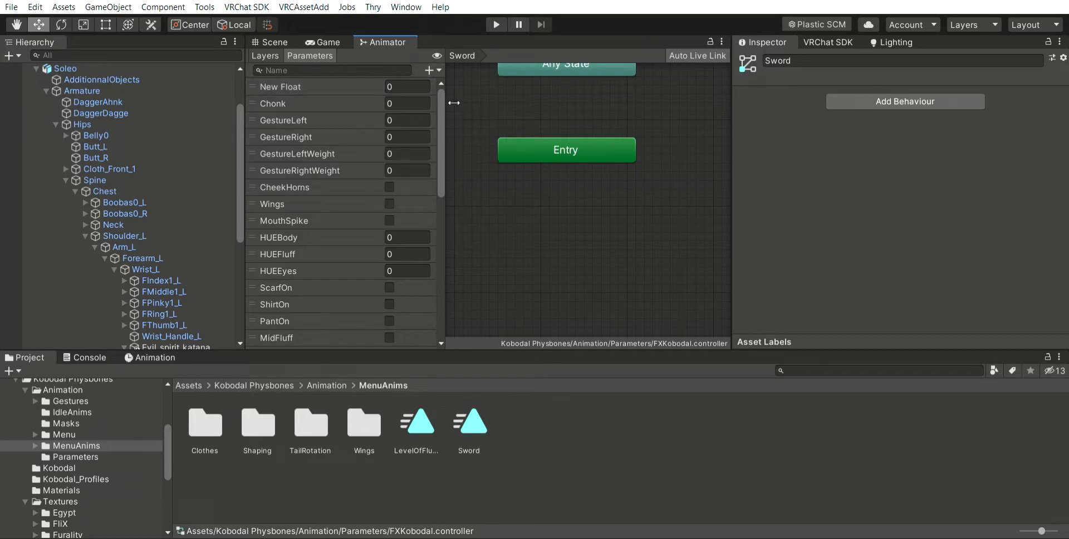
{"action": "left_click_drag", "start_coordinate": [440, 91], "coordinate": [449, 265]}
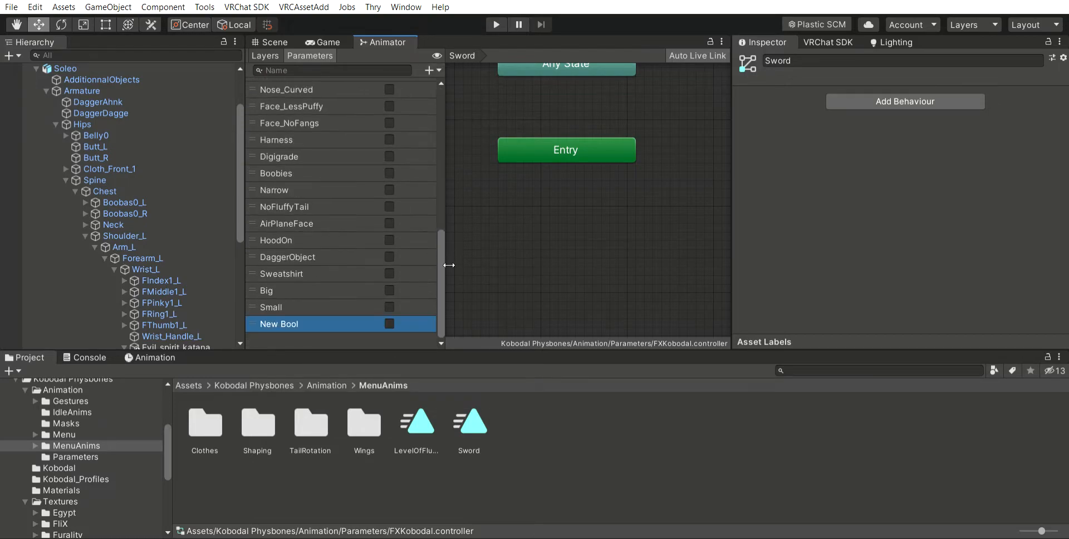
{"action": "double_click", "coordinate": [278, 323]}
{"action": "type", "text": "Sword"}
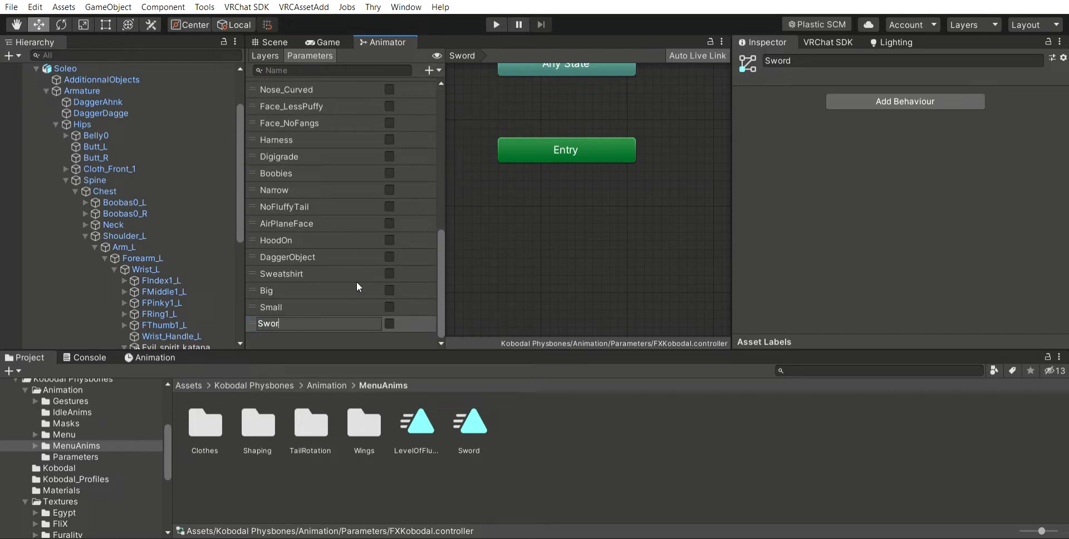
{"action": "key", "text": "Return"}
Add an empty default state to the Sword layer and a second state from the Sword animation clip
{"action": "scroll", "coordinate": [617, 168], "scroll_direction": "down", "scroll_amount": 4}
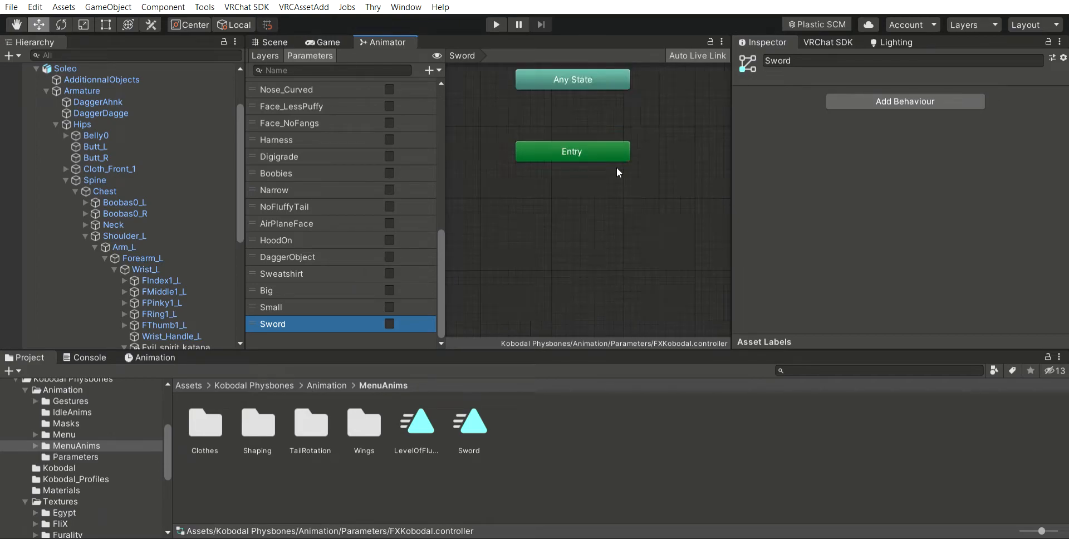
{"action": "left_click", "coordinate": [264, 55]}
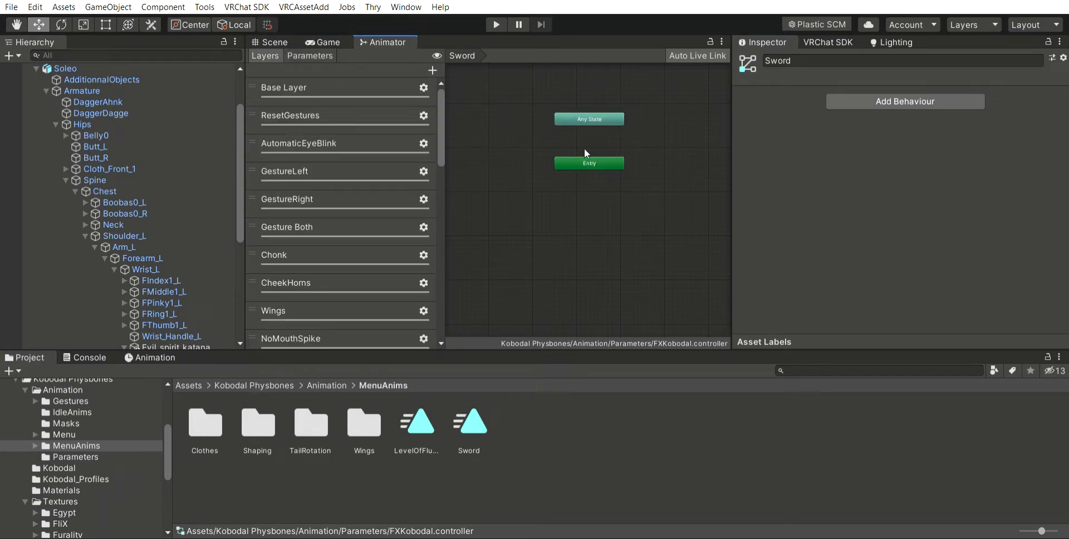
{"action": "left_click", "coordinate": [469, 422]}
{"action": "left_click", "coordinate": [469, 424]}
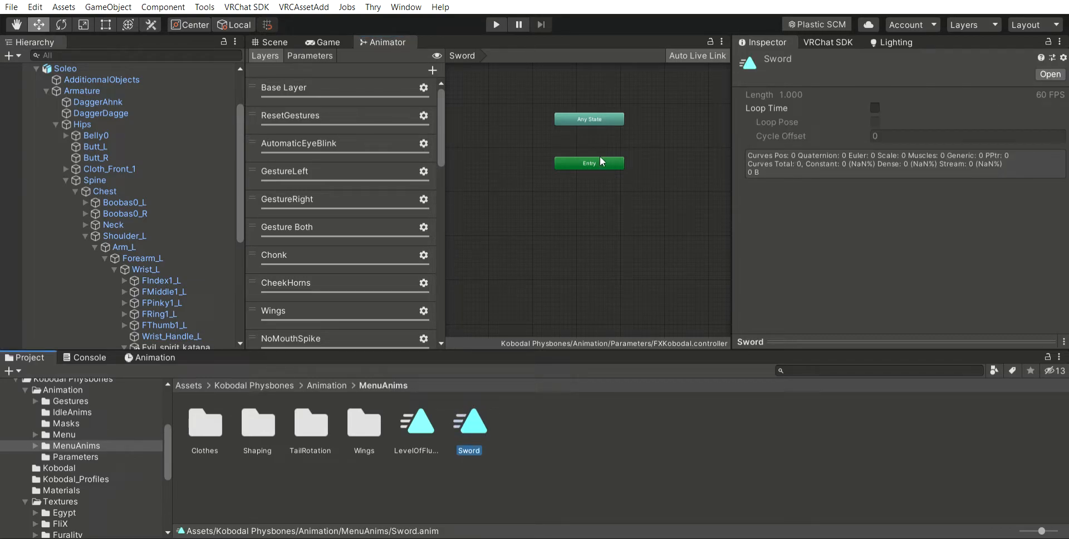
{"action": "left_click", "coordinate": [591, 175]}
{"action": "left_click", "coordinate": [770, 173]}
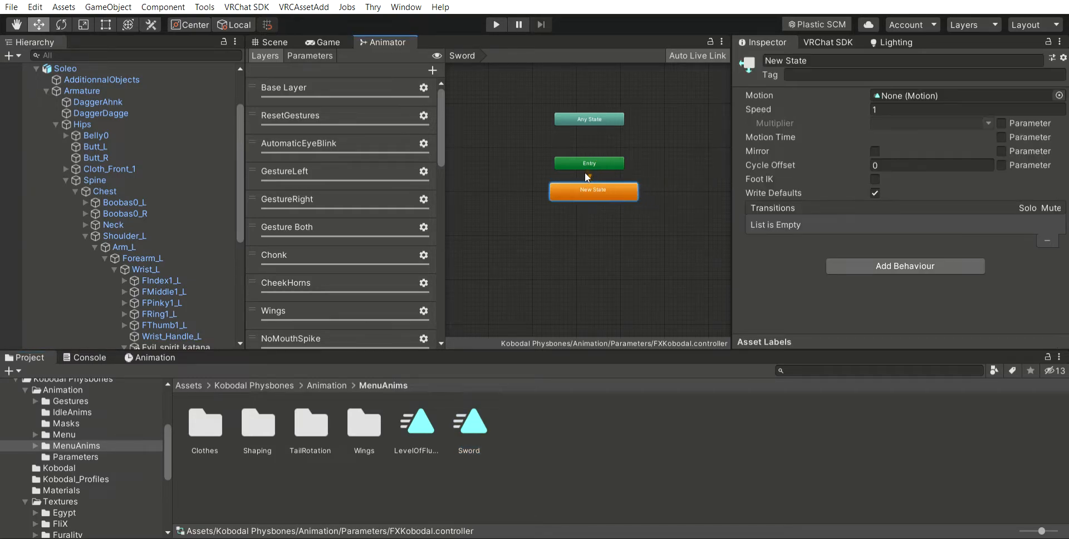
{"action": "left_click_drag", "start_coordinate": [466, 427], "coordinate": [588, 223]}
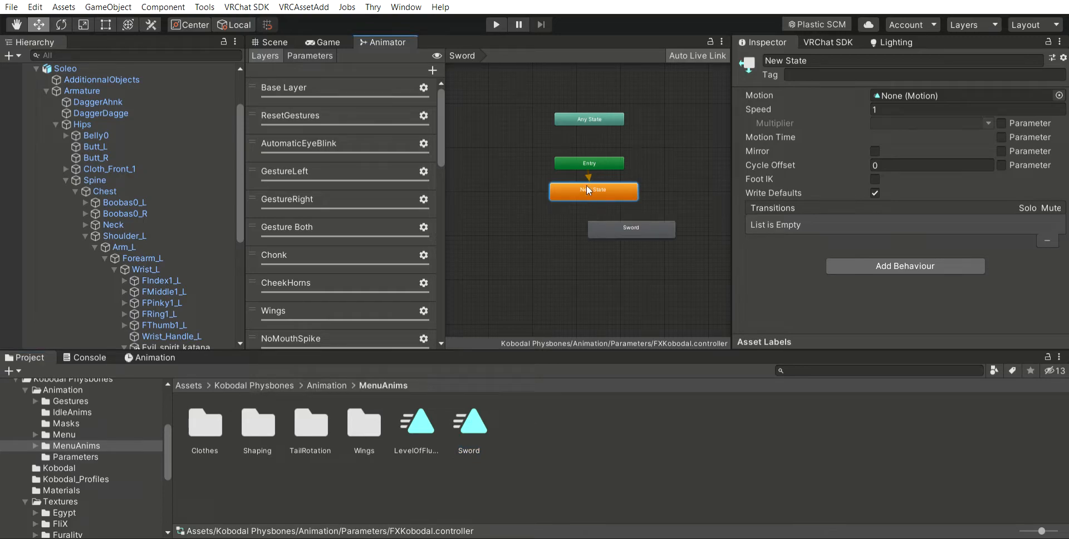
Create transitions in both directions between New State and the Sword state
{"action": "scroll", "coordinate": [665, 223], "scroll_direction": "up", "scroll_amount": 3}
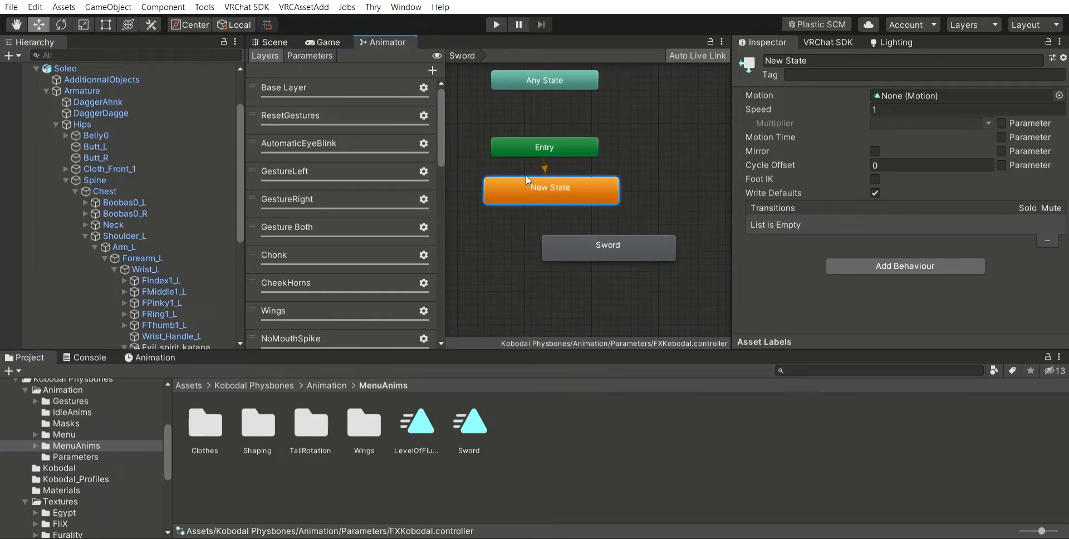
{"action": "right_click", "coordinate": [549, 183]}
{"action": "left_click", "coordinate": [574, 191]}
{"action": "left_click", "coordinate": [586, 237]}
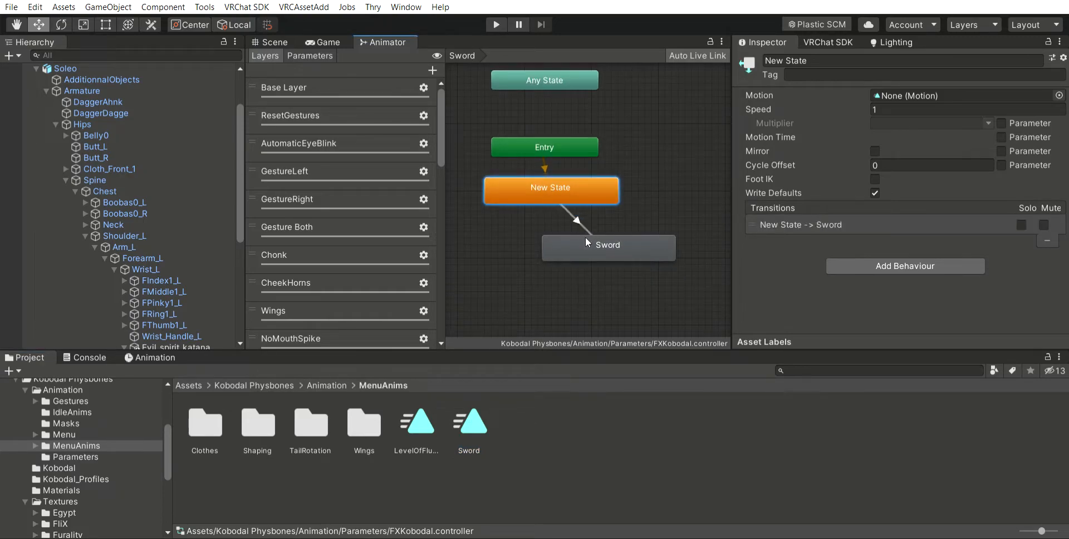
{"action": "left_click", "coordinate": [631, 232]}
{"action": "right_click", "coordinate": [630, 233]}
{"action": "left_click", "coordinate": [654, 239]}
{"action": "left_click", "coordinate": [553, 177]}
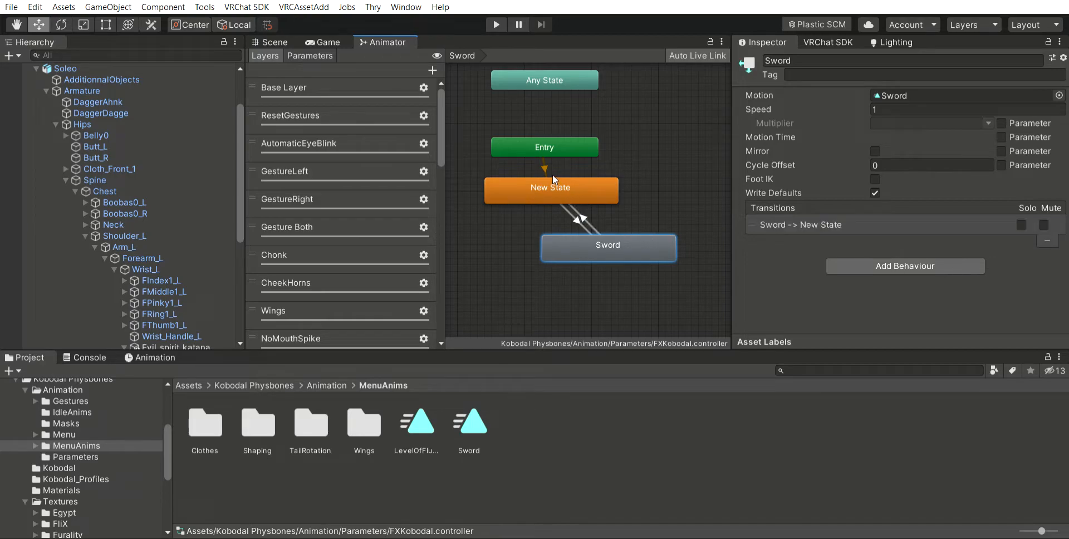
Add the condition Sword true to the transition from New State to Sword
{"action": "left_click", "coordinate": [577, 211]}
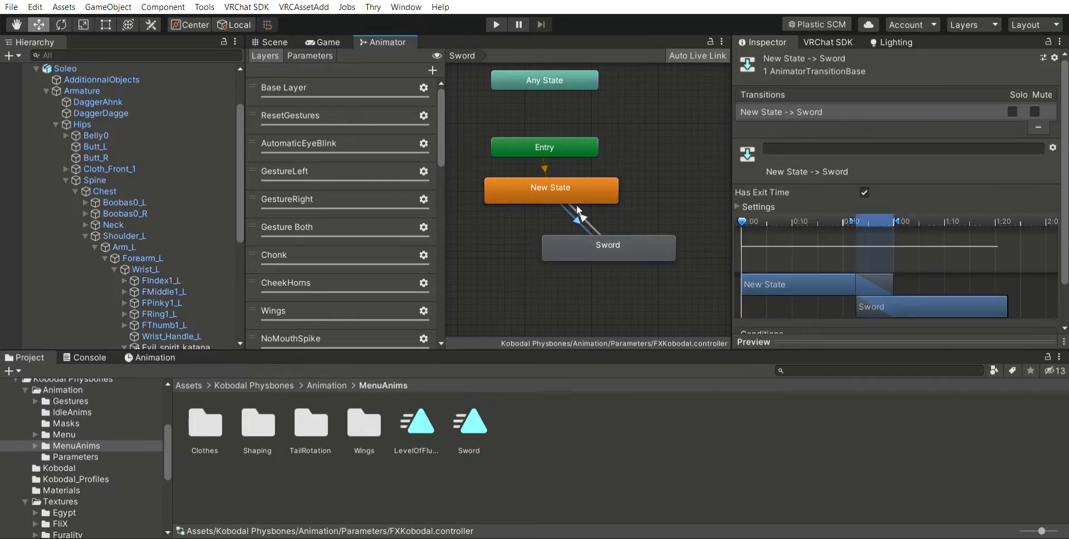
{"action": "scroll", "coordinate": [863, 146], "scroll_direction": "down", "scroll_amount": 2}
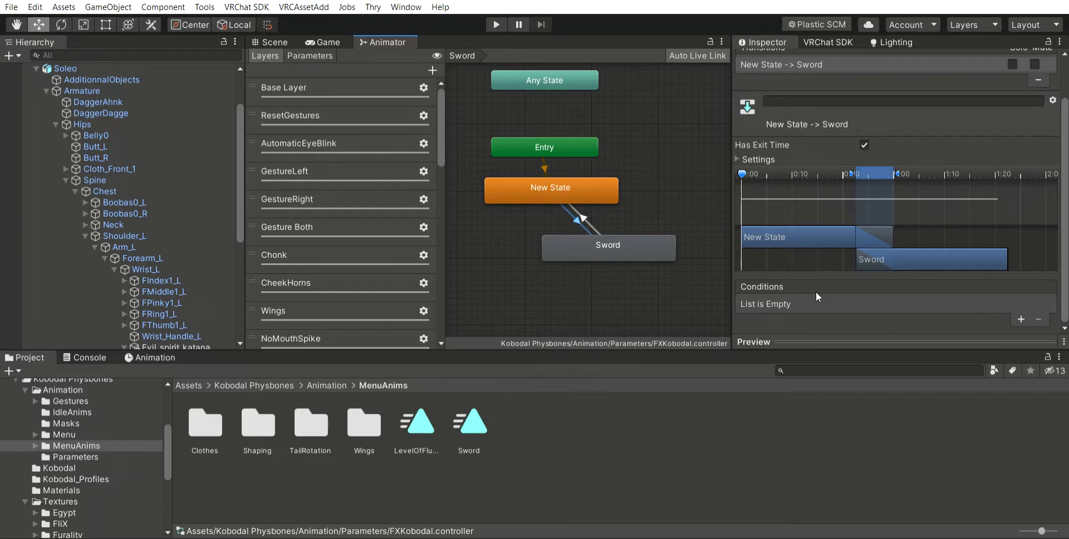
{"action": "left_click", "coordinate": [1020, 319]}
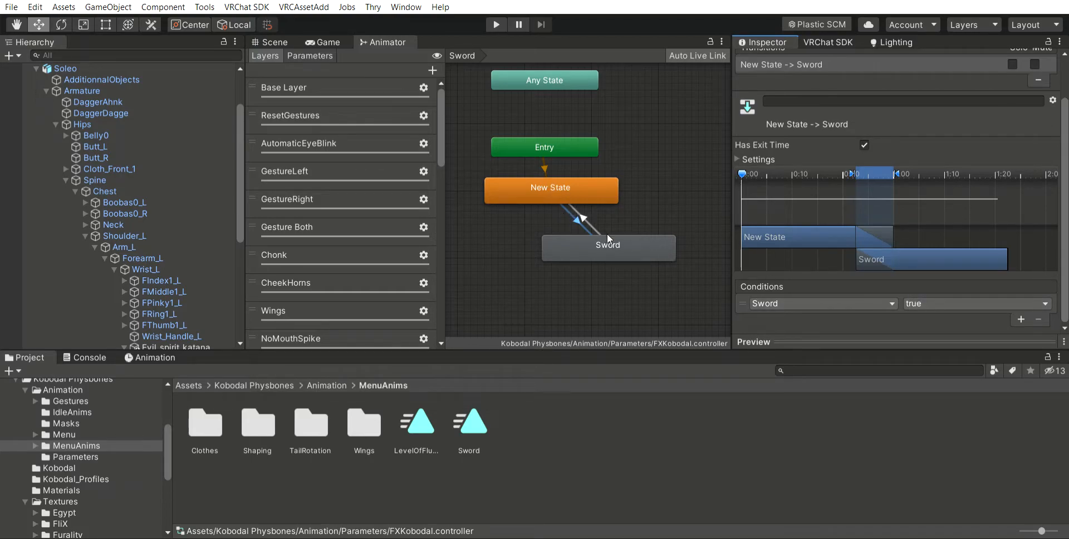
Add the condition Sword false to the transition from Sword back to New State
{"action": "left_click", "coordinate": [583, 217]}
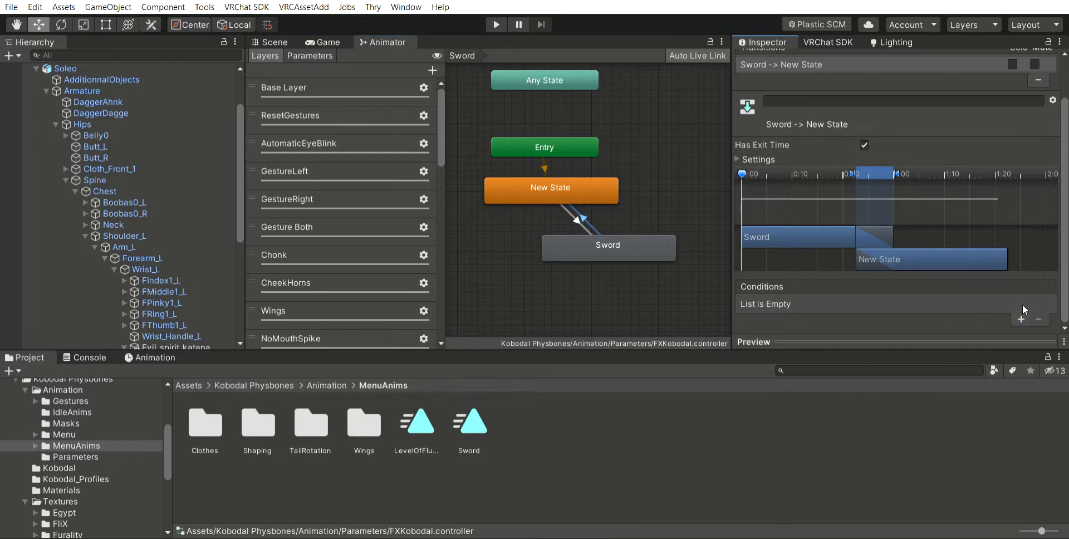
{"action": "left_click", "coordinate": [1021, 319]}
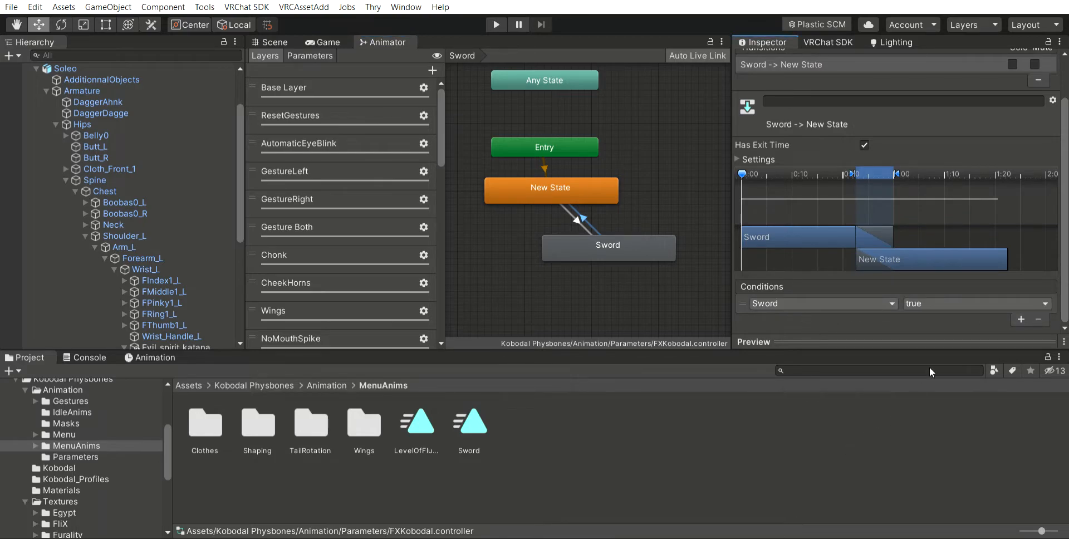
{"action": "left_click", "coordinate": [934, 304]}
{"action": "left_click", "coordinate": [925, 290]}
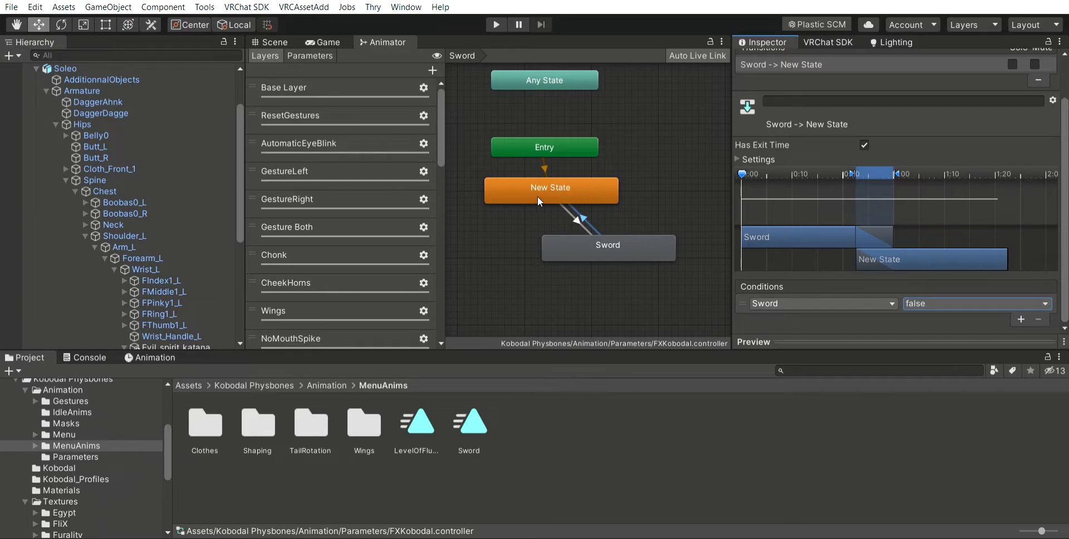
Assign the FXKobodal controller to the Animator component of the Soleo avatar
{"action": "left_click", "coordinate": [269, 39]}
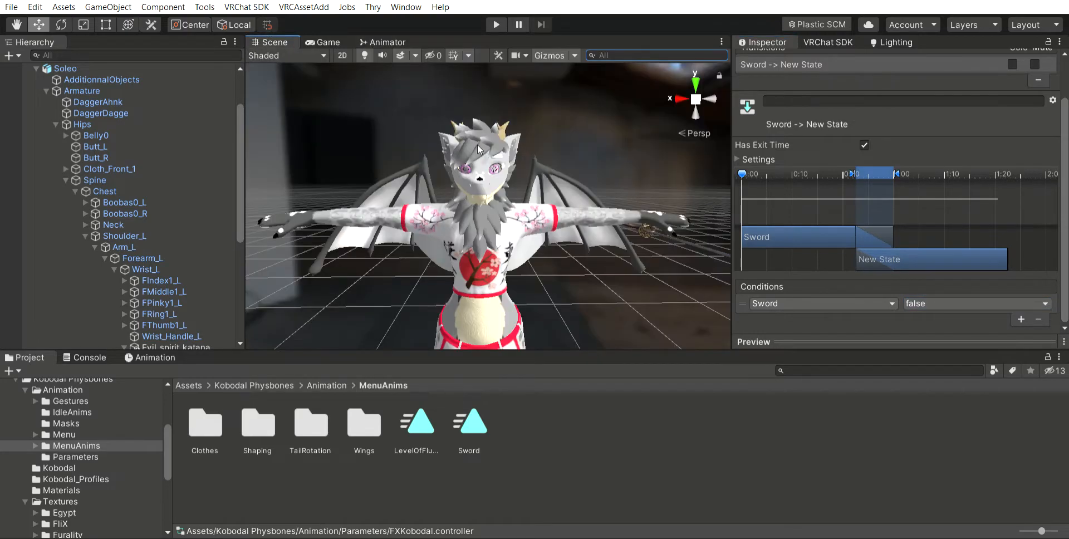
{"action": "scroll", "coordinate": [477, 145], "scroll_direction": "up", "scroll_amount": 2}
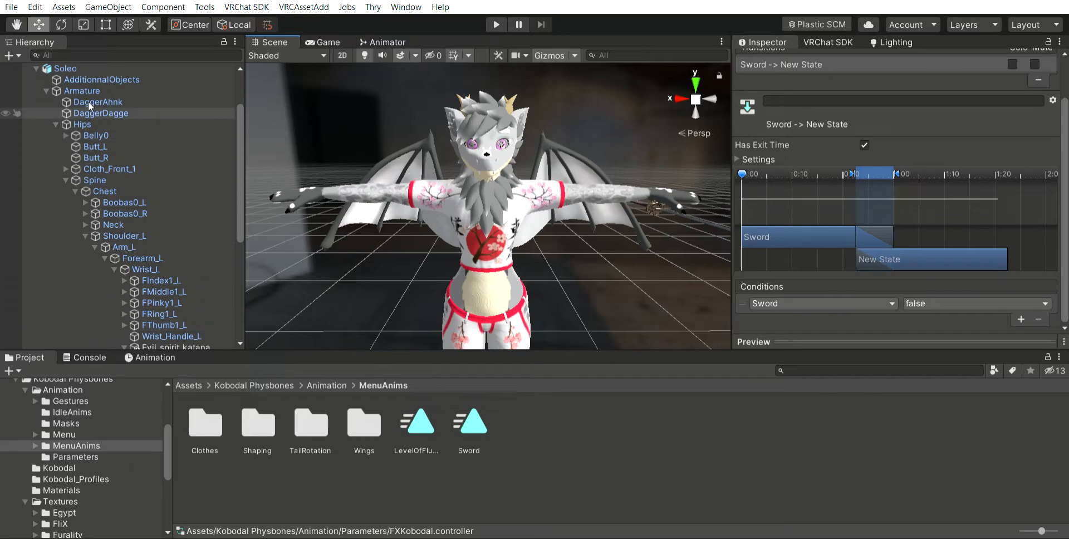
{"action": "left_click", "coordinate": [84, 69]}
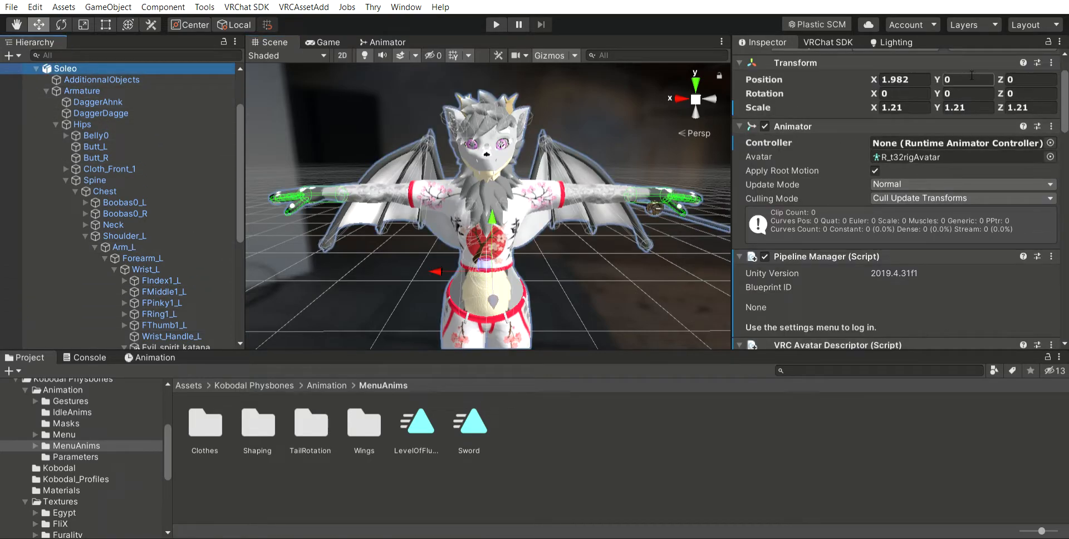
{"action": "left_click", "coordinate": [1036, 143]}
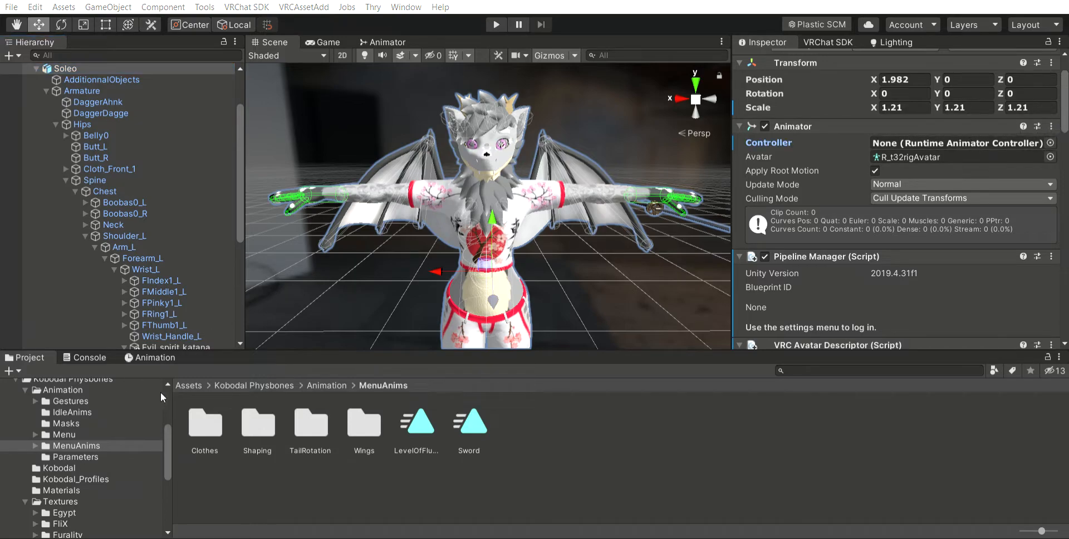
{"action": "key", "text": "ctrl+z"}
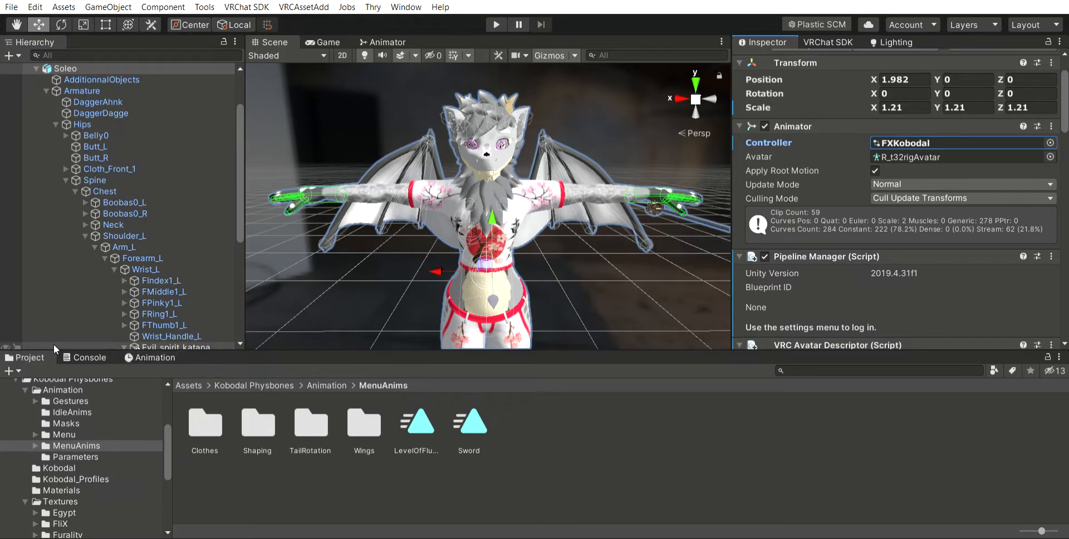
Open Soleo's Sword animation clip for editing and deactivate the parent Evil_spirit_katana object under Wrist_L
{"action": "left_click", "coordinate": [149, 357]}
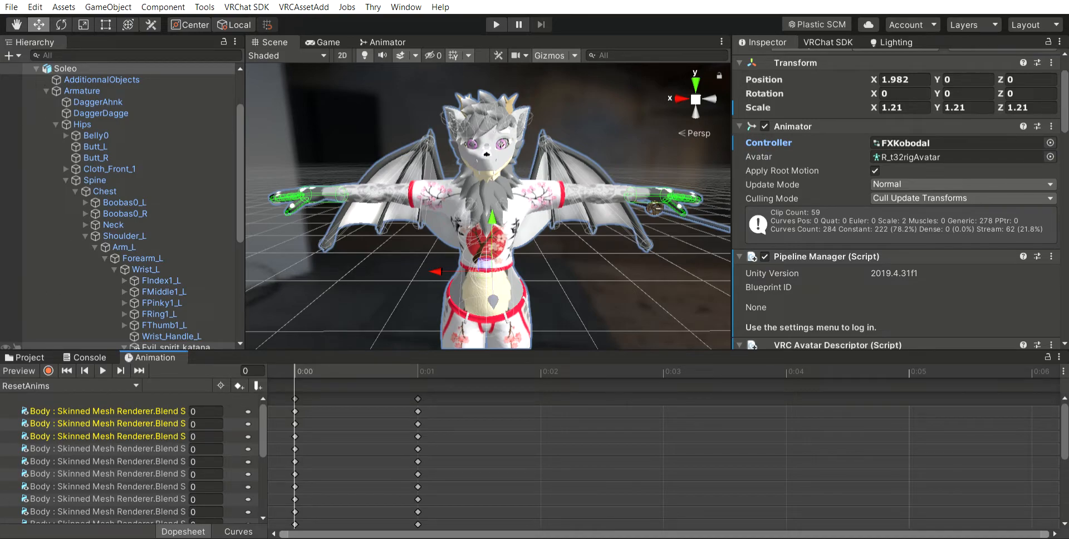
{"action": "left_click", "coordinate": [41, 518]}
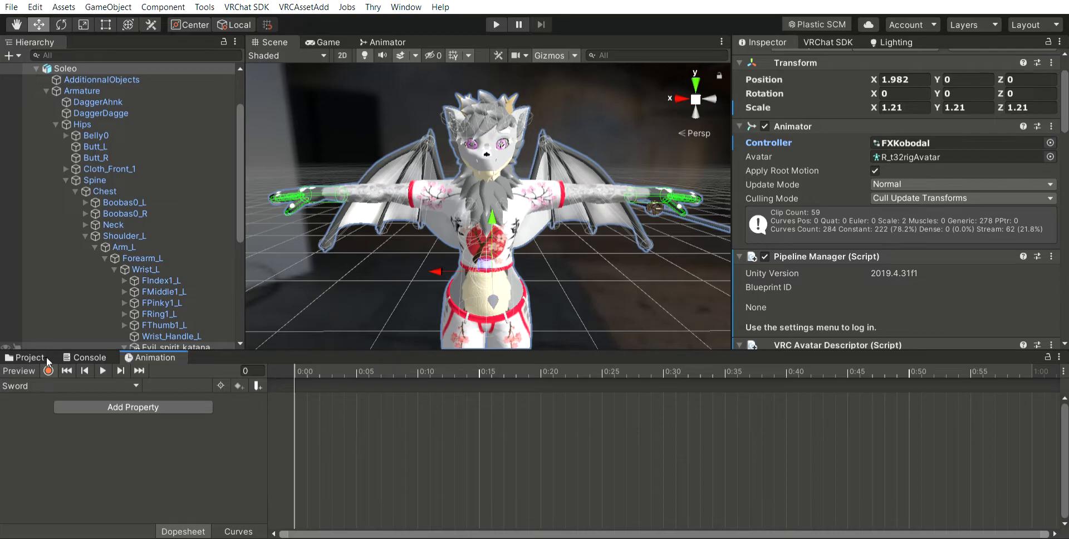
{"action": "scroll", "coordinate": [51, 302], "scroll_direction": "down", "scroll_amount": 5}
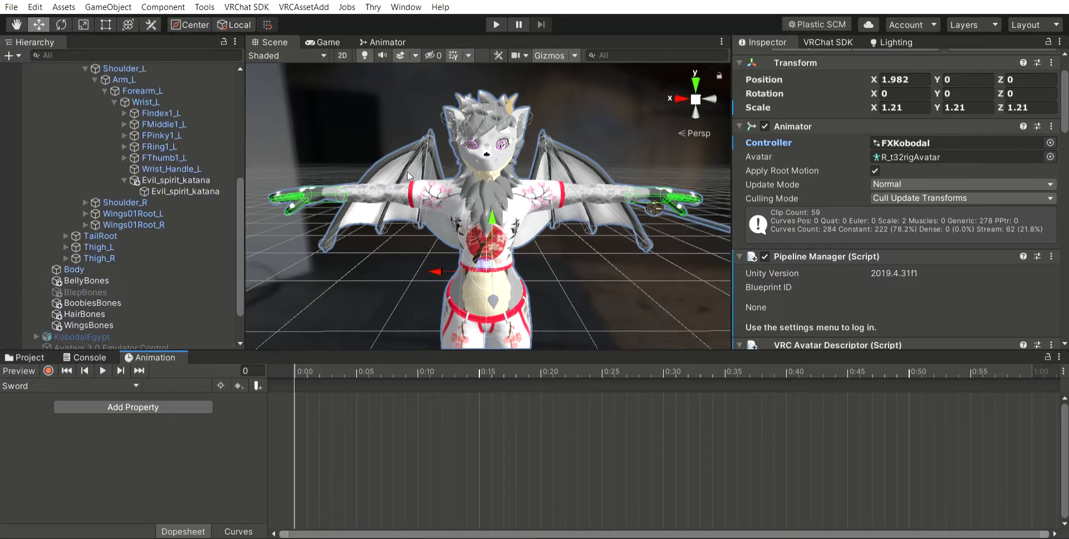
{"action": "left_click", "coordinate": [167, 180]}
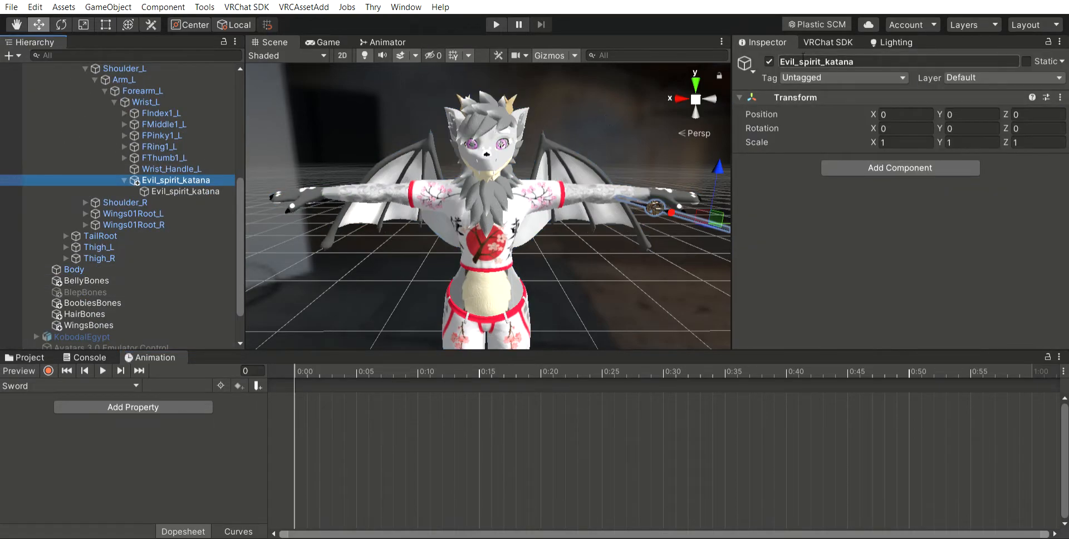
{"action": "left_click", "coordinate": [769, 62]}
{"action": "left_click_drag", "start_coordinate": [650, 144], "coordinate": [668, 186], "text": "alt"}
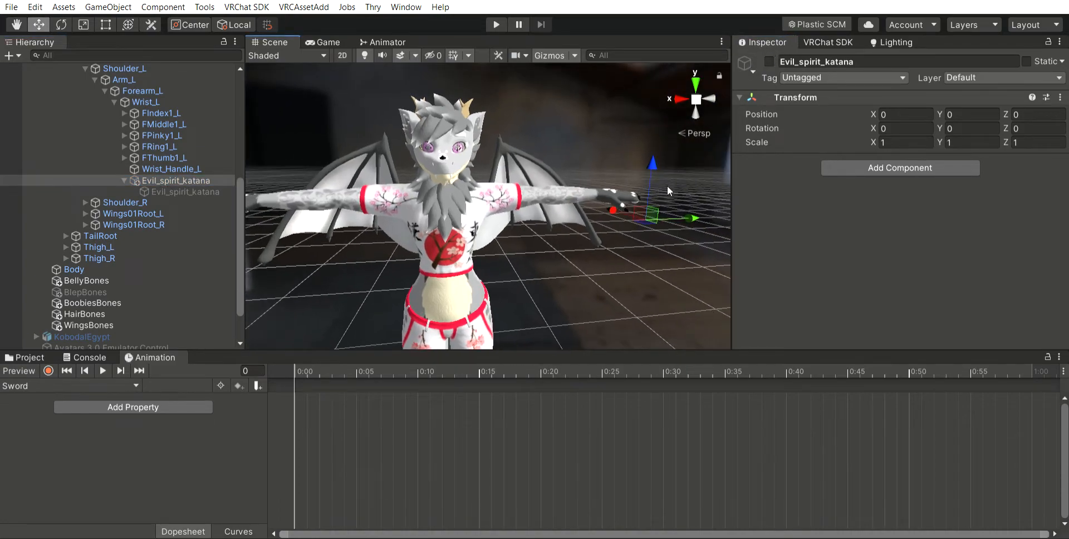
Record a keyframe at frame 0 of the Sword clip that activates Evil_spirit_katana, and stop recording
{"action": "left_click", "coordinate": [48, 369]}
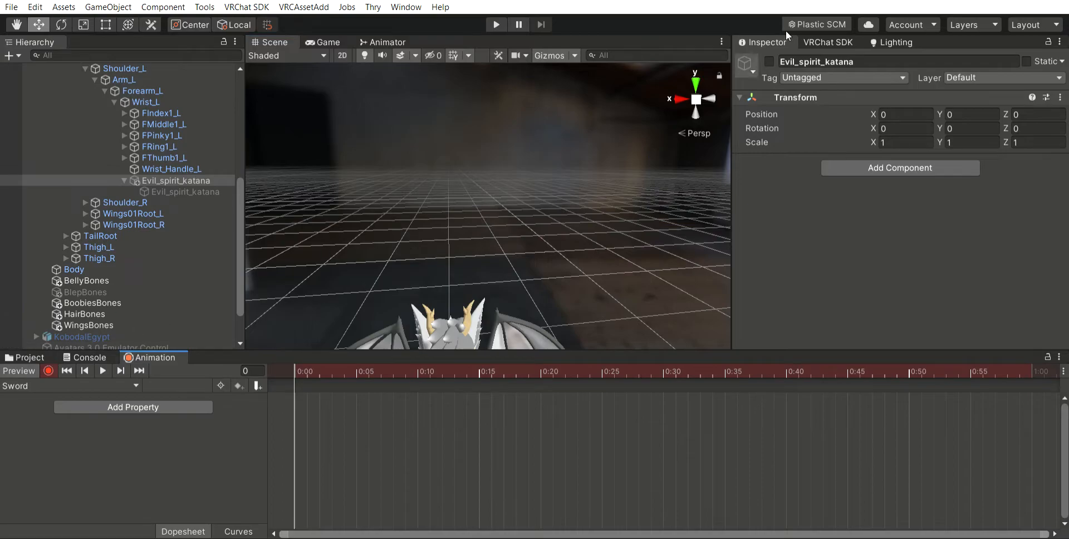
{"action": "left_click", "coordinate": [769, 60]}
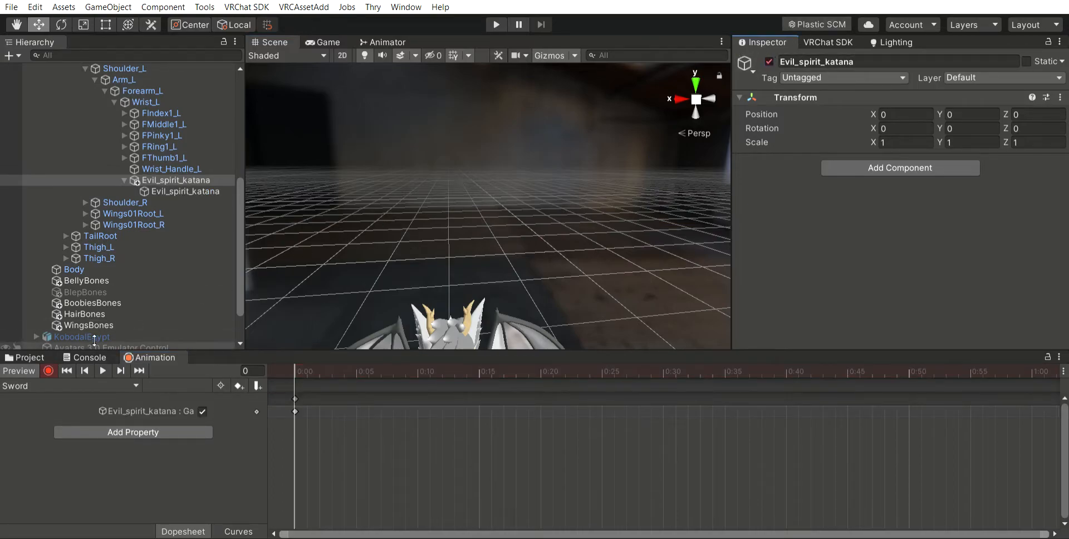
{"action": "left_click", "coordinate": [49, 369]}
{"action": "right_click_drag", "start_coordinate": [532, 116], "coordinate": [569, 327]}
{"action": "right_click_drag", "start_coordinate": [534, 189], "coordinate": [541, 183]}
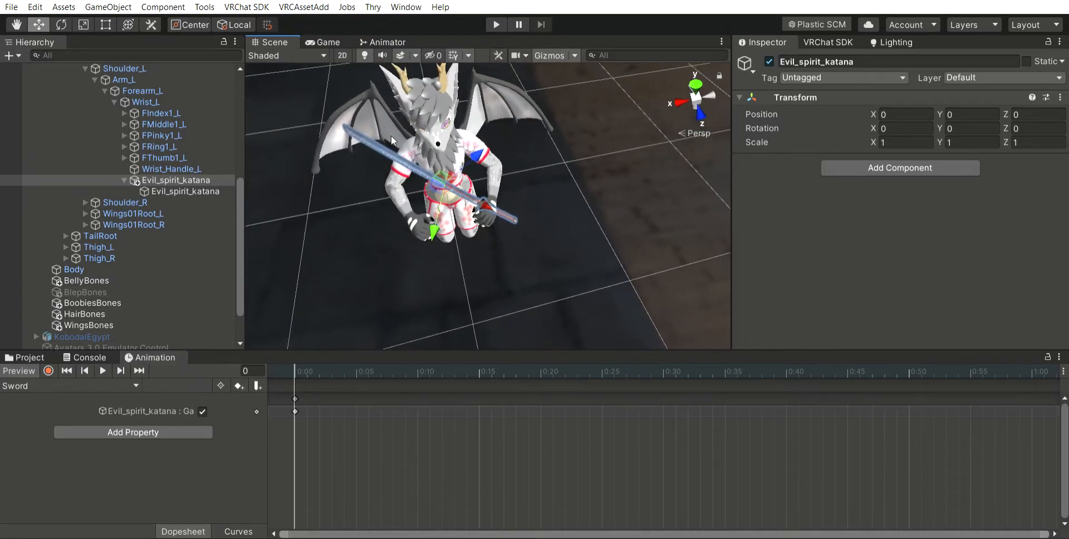
{"action": "mouse_move", "coordinate": [567, 199]}
{"action": "right_mouse_down"}
{"action": "mouse_move", "coordinate": [589, 218]}
{"action": "mouse_move", "coordinate": [569, 212]}
{"action": "right_mouse_up"}
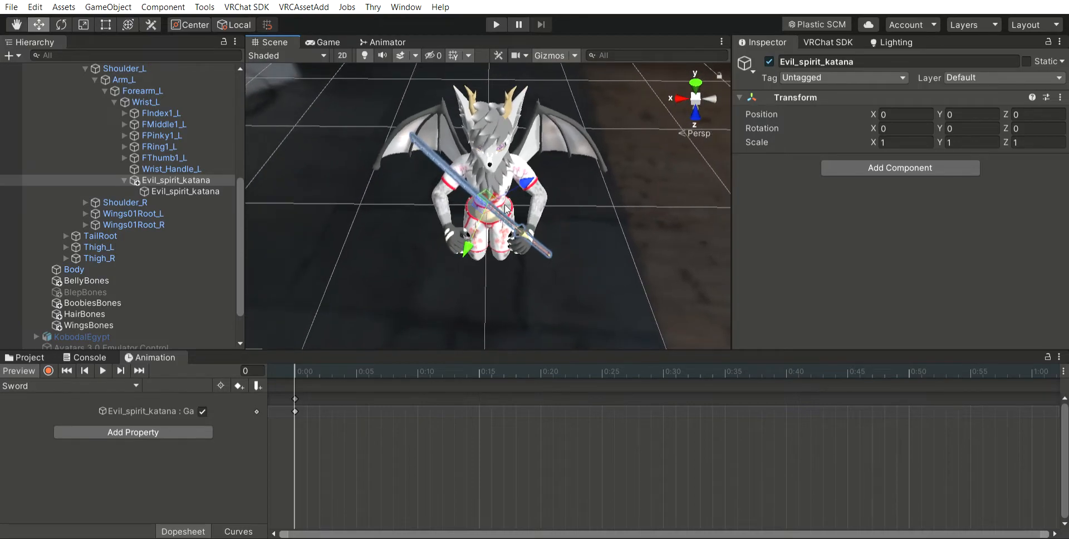
{"action": "right_click_drag", "start_coordinate": [595, 212], "coordinate": [591, 218]}
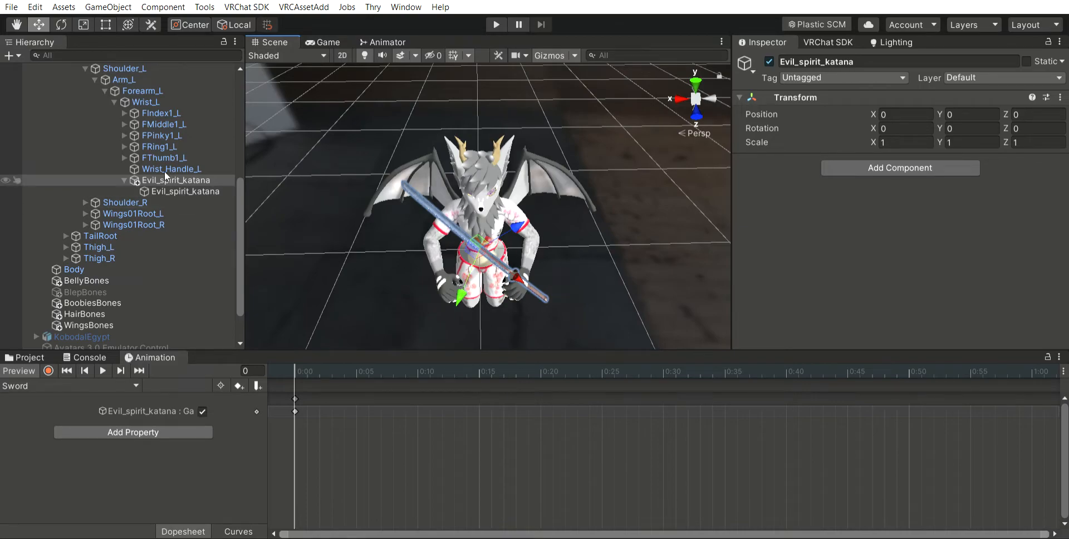
Clear the controller of Soleo's Animator component by setting it to None
{"action": "scroll", "coordinate": [145, 117], "scroll_direction": "up", "scroll_amount": 3}
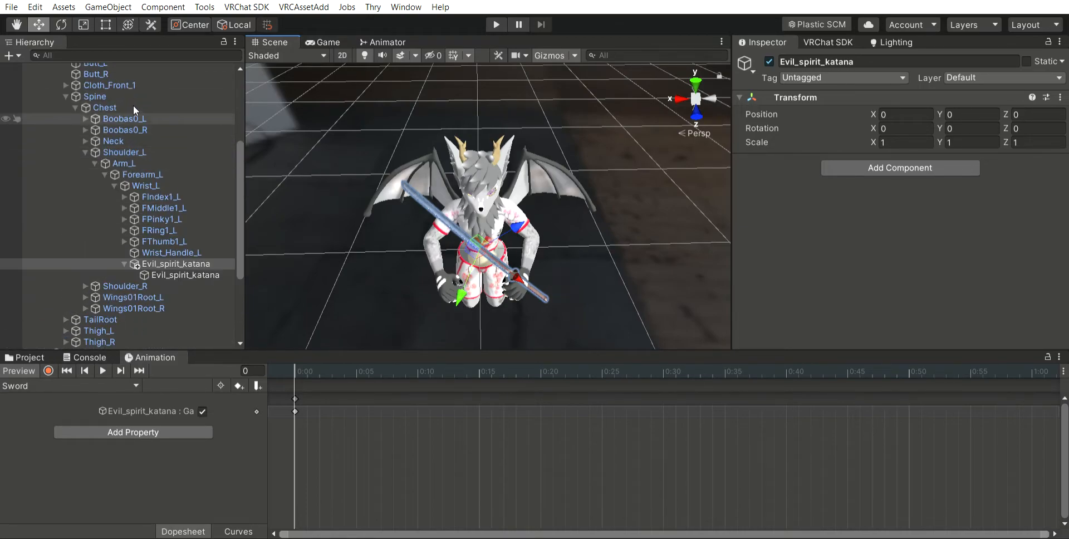
{"action": "scroll", "coordinate": [134, 103], "scroll_direction": "up", "scroll_amount": 3}
{"action": "left_click", "coordinate": [80, 68]}
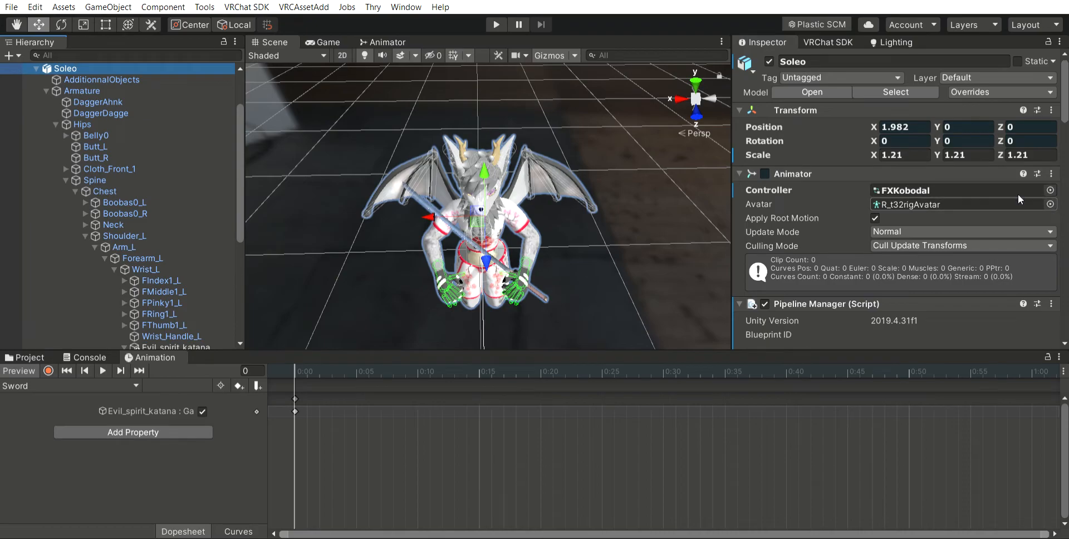
{"action": "left_click", "coordinate": [1050, 190]}
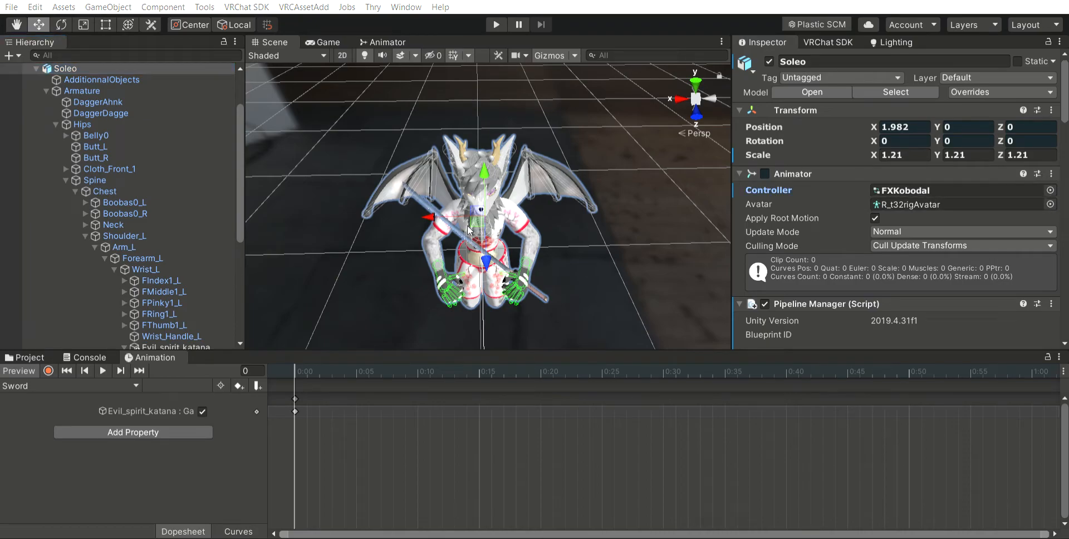
{"action": "left_click", "coordinate": [154, 333]}
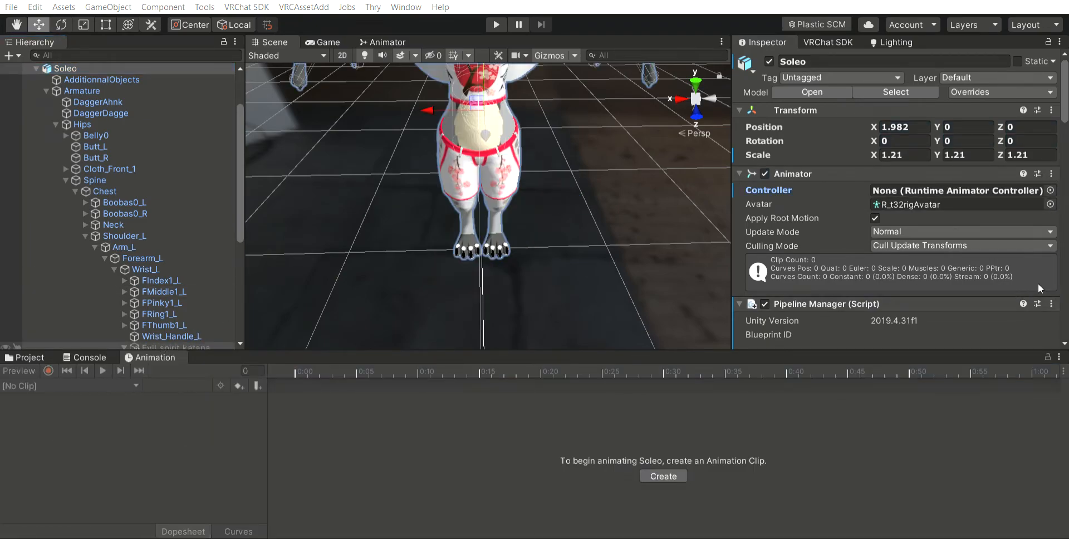
Enter Play mode with the Soleo avatar in view and bring up its emulated expressions menu entries
{"action": "key", "text": "f"}
{"action": "scroll", "coordinate": [530, 166], "scroll_direction": "down", "scroll_amount": 5}
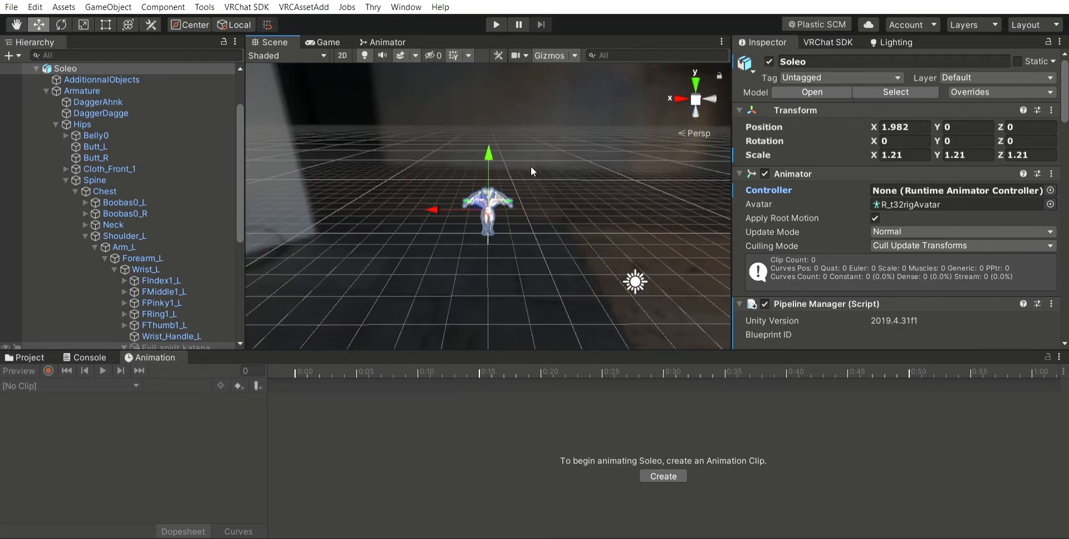
{"action": "scroll", "coordinate": [529, 177], "scroll_direction": "up", "scroll_amount": 10}
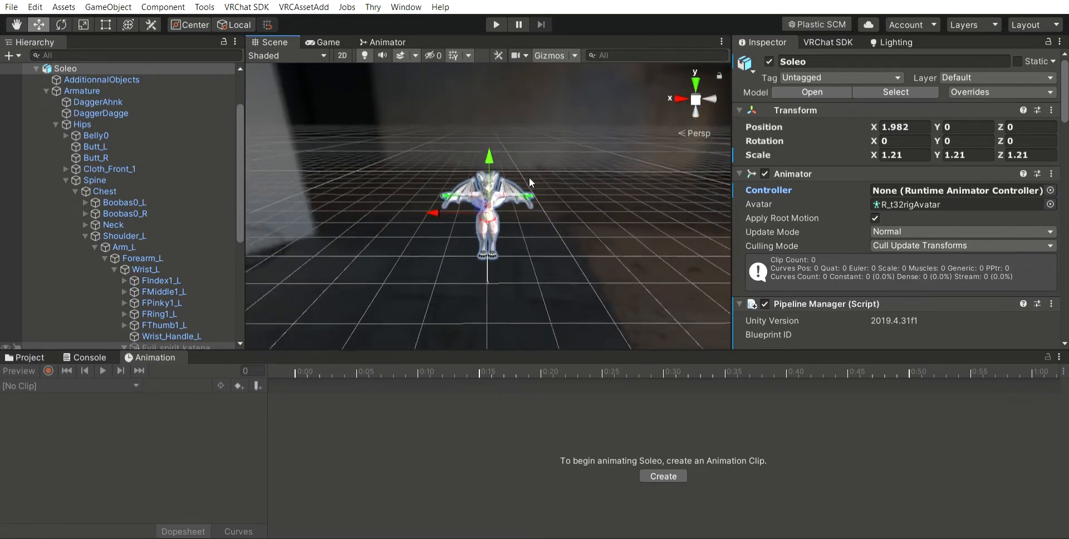
{"action": "scroll", "coordinate": [543, 208], "scroll_direction": "down", "scroll_amount": 5}
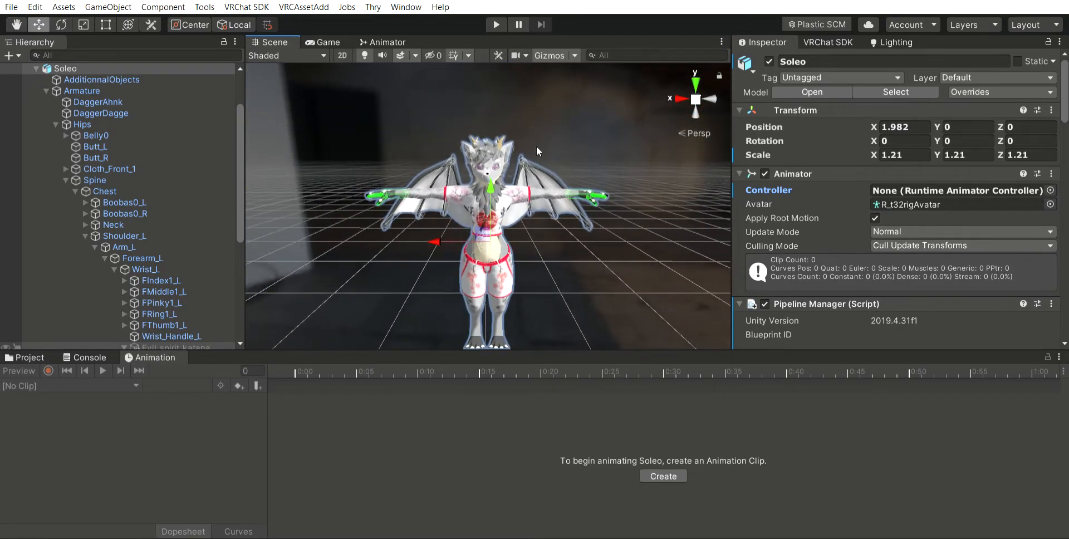
{"action": "scroll", "coordinate": [547, 190], "scroll_direction": "down", "scroll_amount": 3}
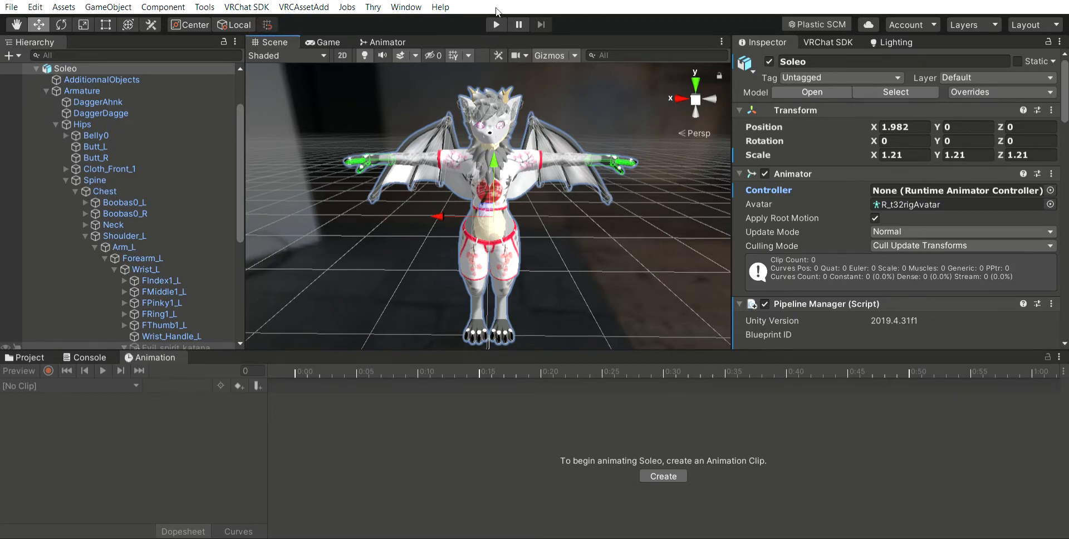
{"action": "key", "text": "ctrl+p"}
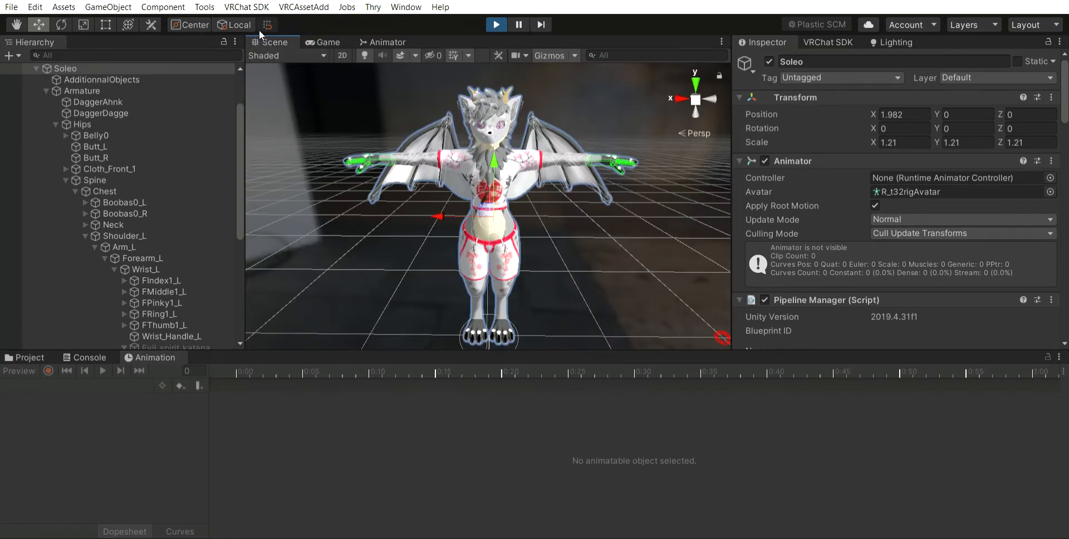
{"action": "right_click_drag", "start_coordinate": [546, 145], "coordinate": [436, 110]}
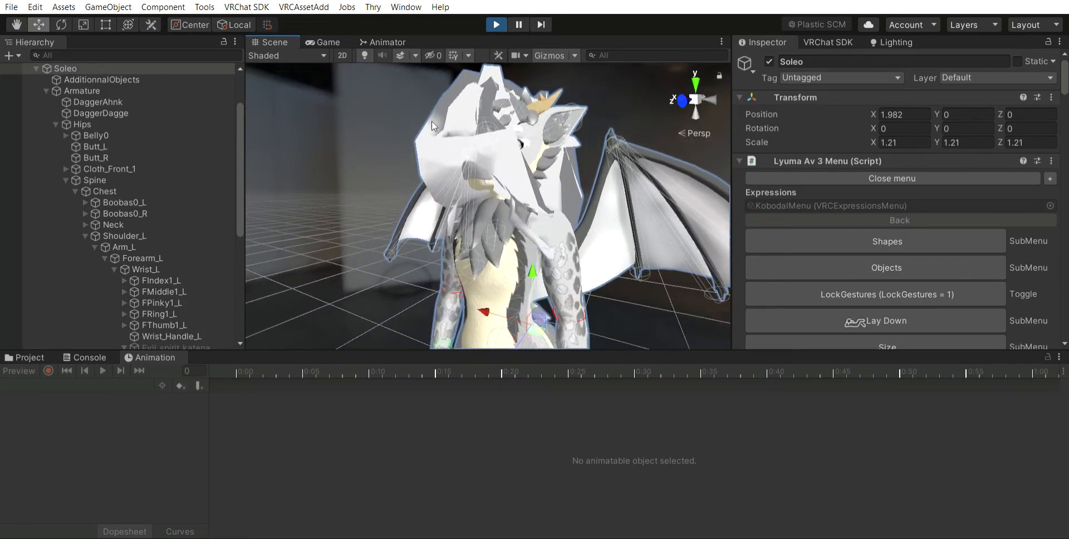
{"action": "right_click_drag", "start_coordinate": [462, 146], "coordinate": [562, 201]}
{"action": "scroll", "coordinate": [894, 290], "scroll_direction": "down", "scroll_amount": 4}
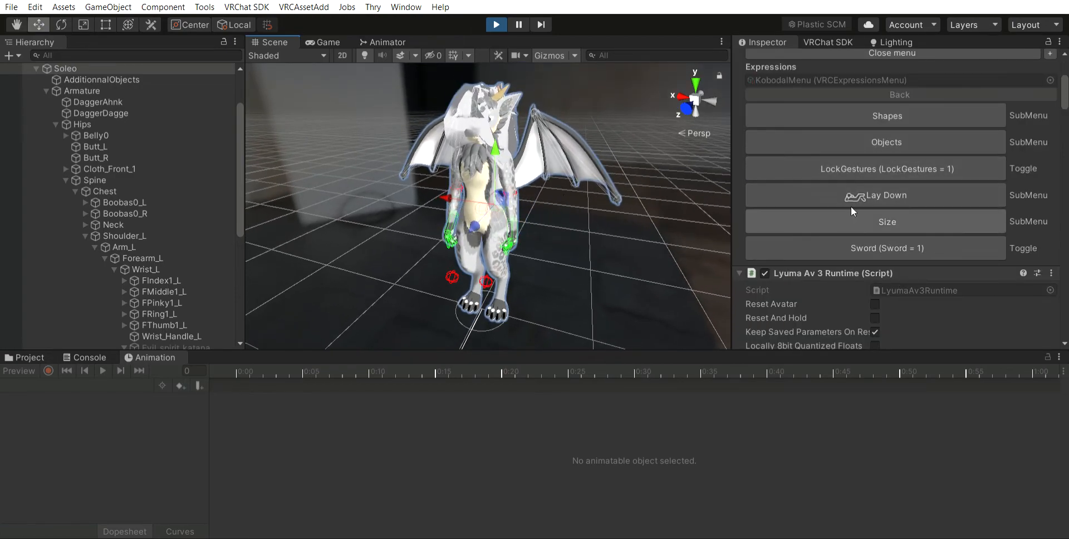
Test the Sword toggle in the expressions menu by switching it on, inspecting the katana, and switching it off
{"action": "left_click", "coordinate": [858, 245]}
{"action": "right_click_drag", "start_coordinate": [496, 178], "coordinate": [359, 145]}
{"action": "scroll", "coordinate": [515, 201], "scroll_direction": "up", "scroll_amount": 4}
{"action": "scroll", "coordinate": [428, 169], "scroll_direction": "down", "scroll_amount": 2}
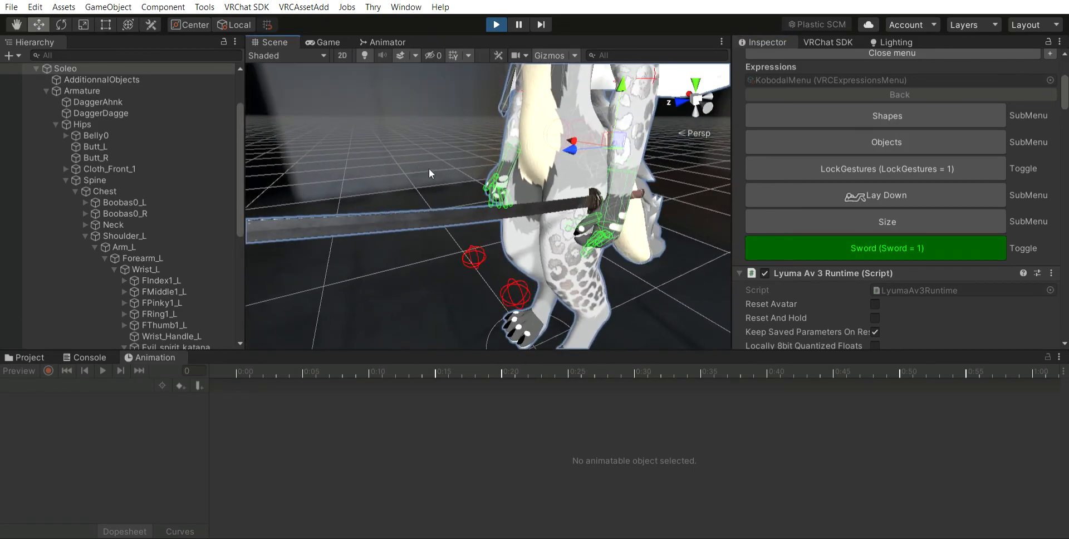
{"action": "scroll", "coordinate": [429, 169], "scroll_direction": "down", "scroll_amount": 4}
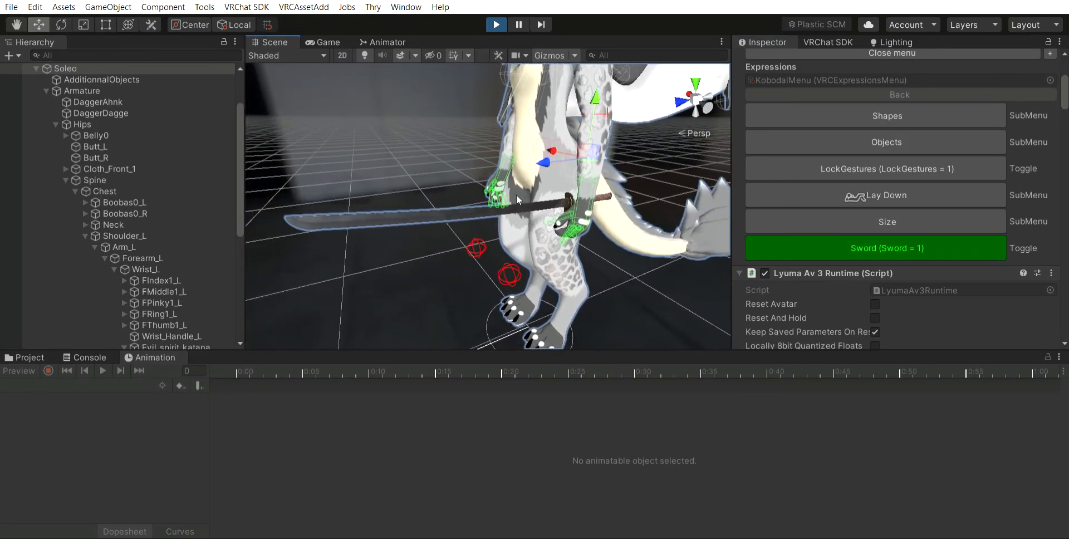
{"action": "left_click", "coordinate": [777, 248]}
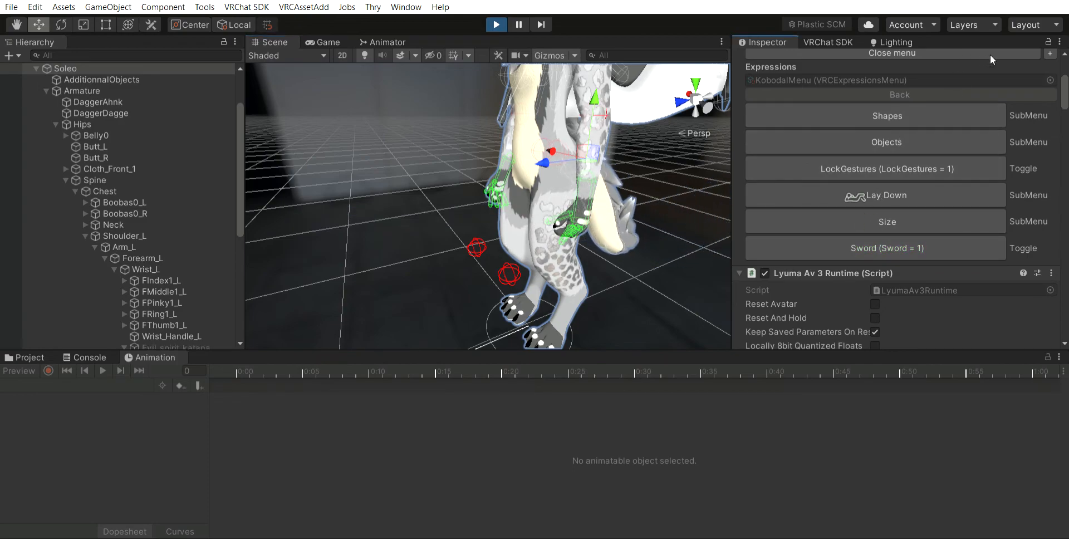